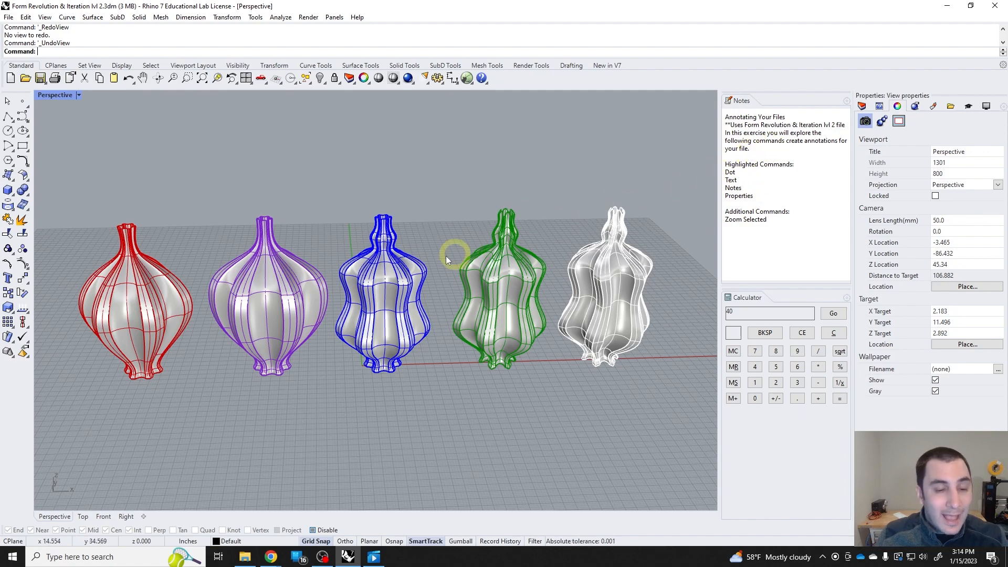
# - Switch from the maximized Perspective view to the four-viewport layout, keeping the row of vases in view
pyautogui.moveTo(391, 273); pyautogui.dragTo(357, 289, button='right')
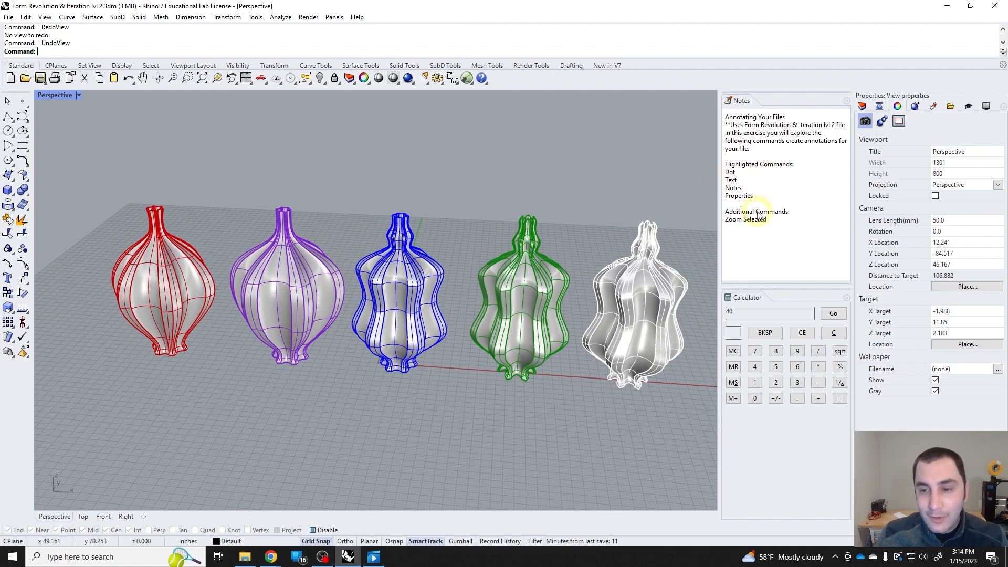
pyautogui.doubleClick(56, 95)
pyautogui.scroll(-6, 277, 240)
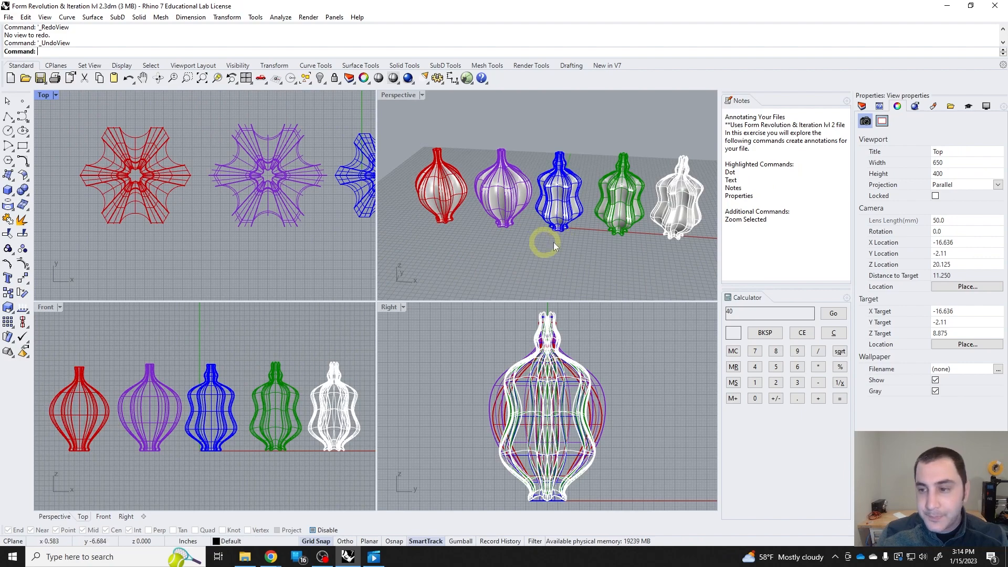
pyautogui.keyDown('shift'); pyautogui.moveTo(550, 243); pyautogui.dragTo(574, 239, button='right'); pyautogui.keyUp('shift')
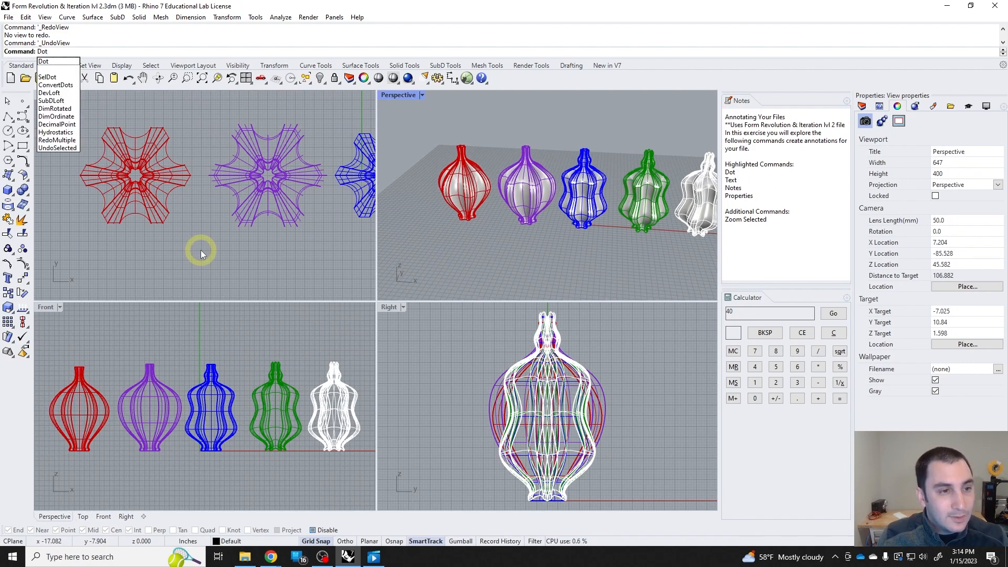
# - Start a Dot annotation and replace its display text with "Make changes before printing"
pyautogui.press('Return')
pyautogui.click(356, 256)
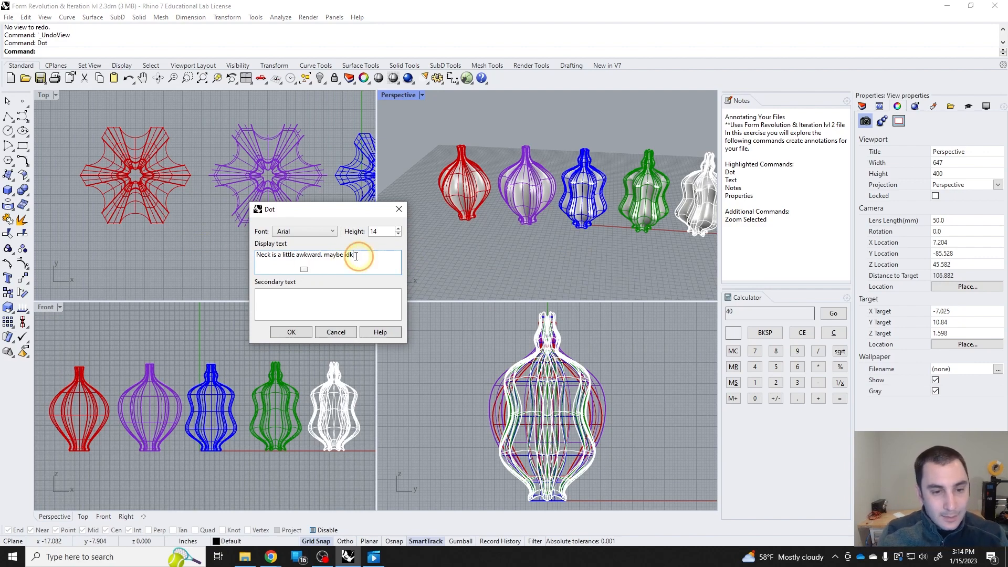
pyautogui.moveTo(355, 255); pyautogui.dragTo(219, 259)
pyautogui.press('BackSpace')
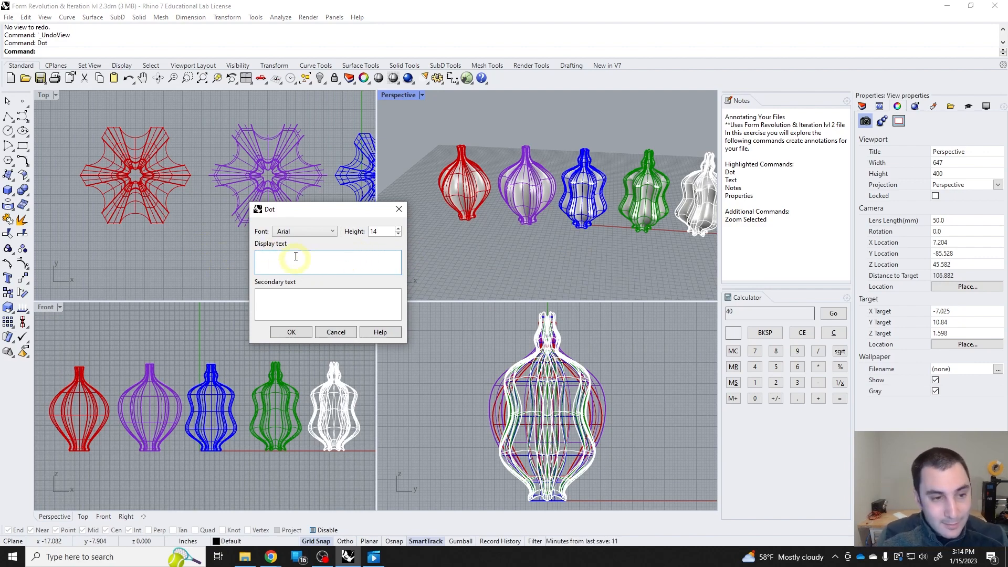
pyautogui.moveTo(299, 210); pyautogui.dragTo(319, 191)
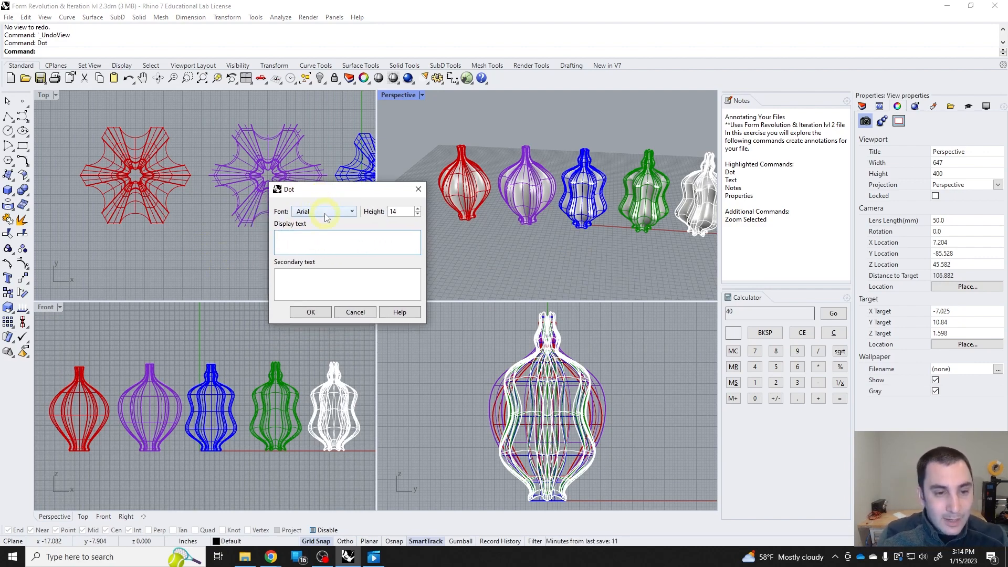
pyautogui.click(325, 215)
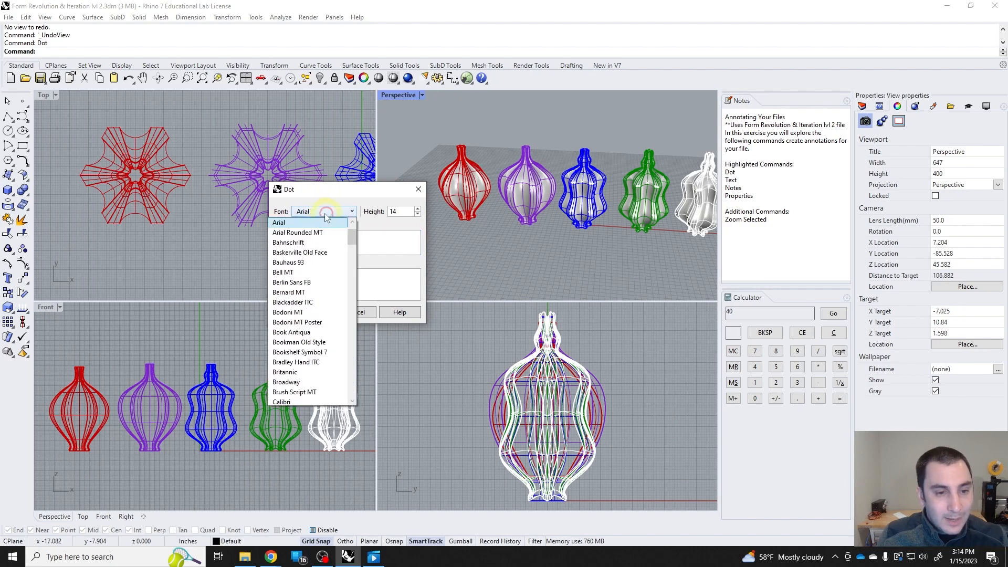
pyautogui.click(405, 212)
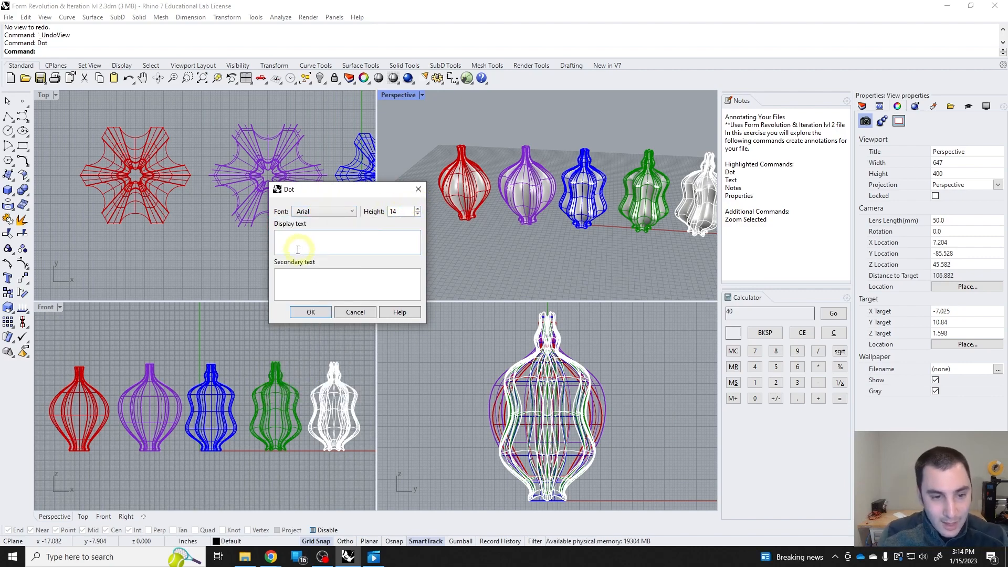
pyautogui.click(285, 236)
pyautogui.click(310, 284)
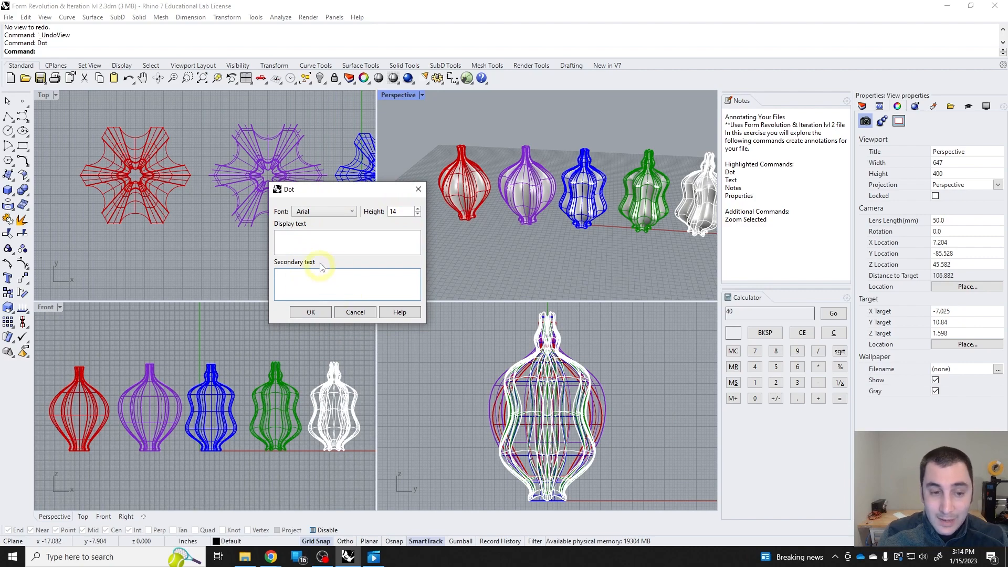
pyautogui.click(316, 239)
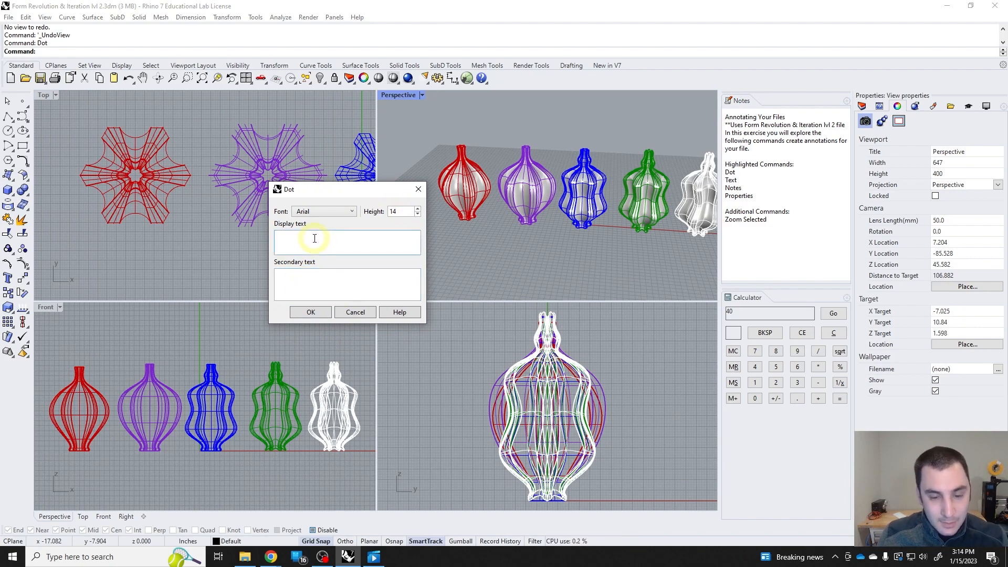
pyautogui.write('Make')
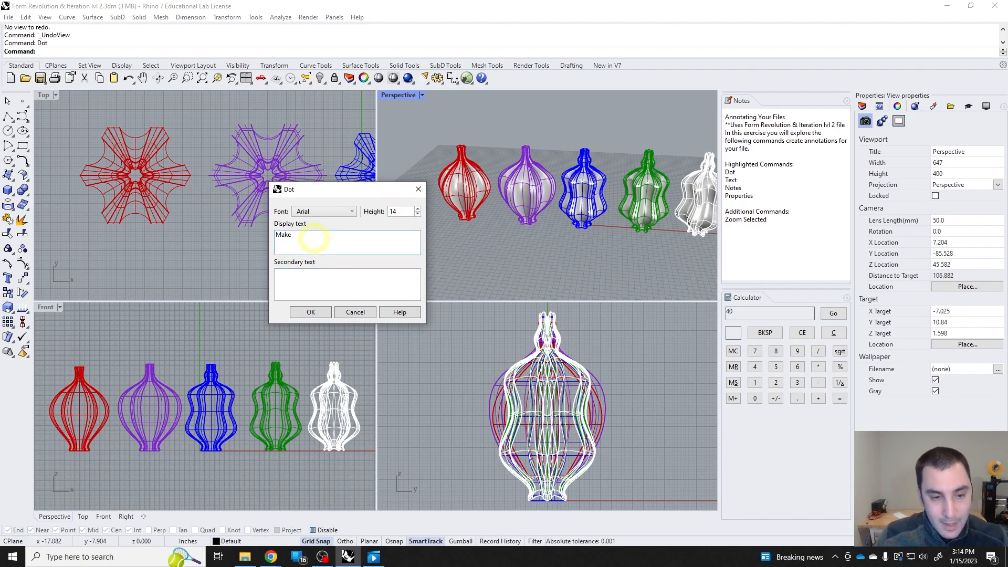
pyautogui.write(' changes be')
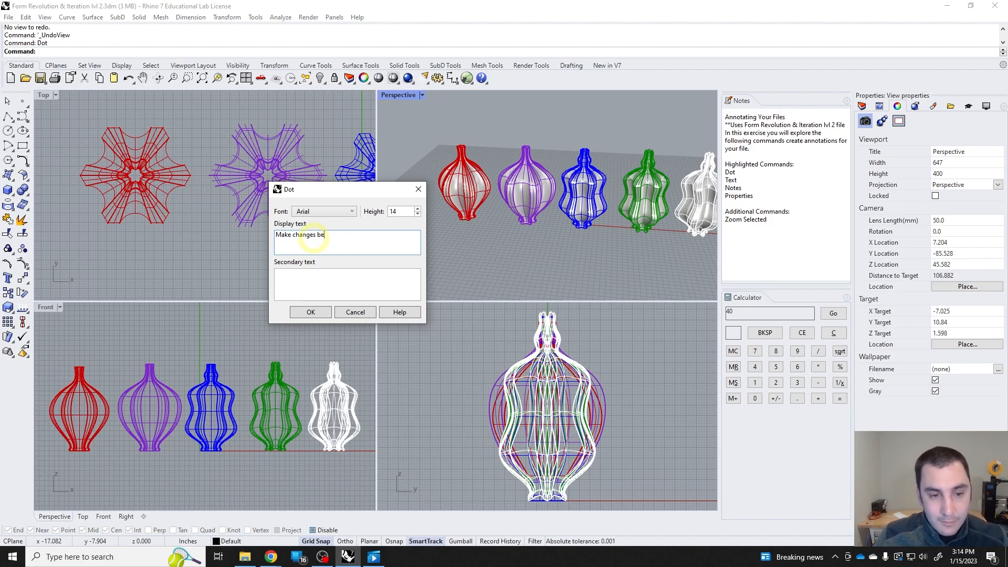
pyautogui.write('fore printing')
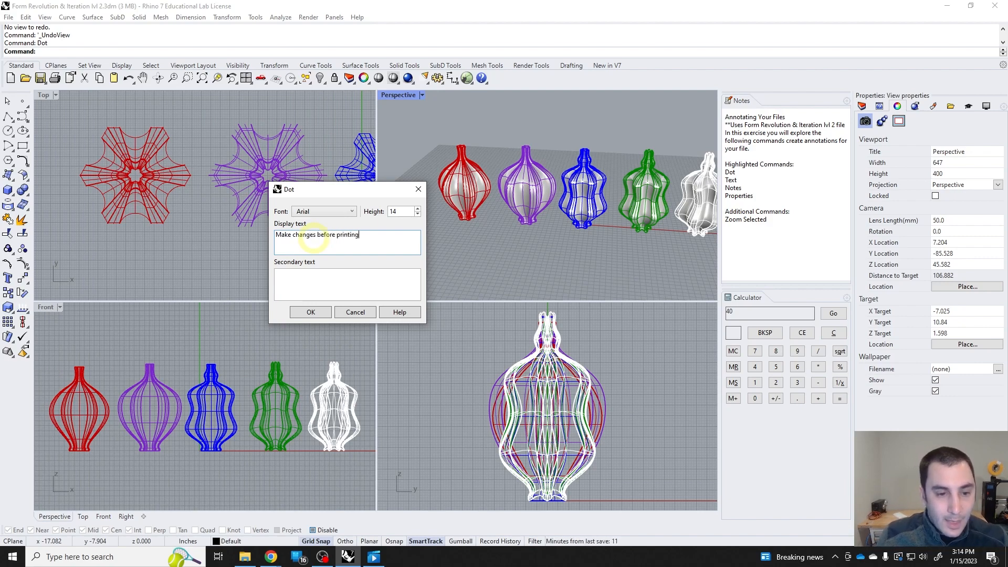
# - Enter "1.) Neck is awk" and "2.) Tweak how foot terminates" as the first two lines of the dot's secondary text
pyautogui.click(293, 284)
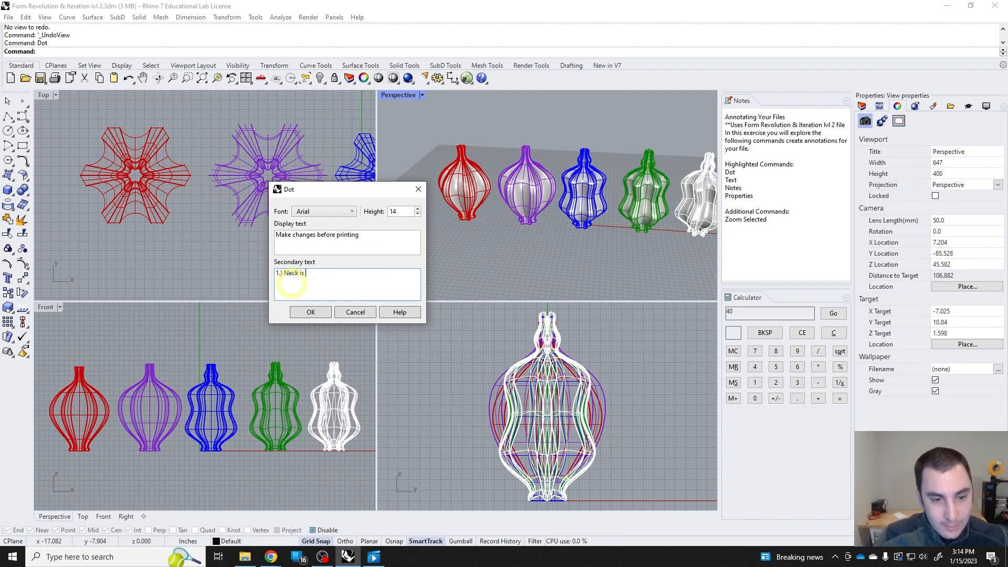
pyautogui.write('awk')
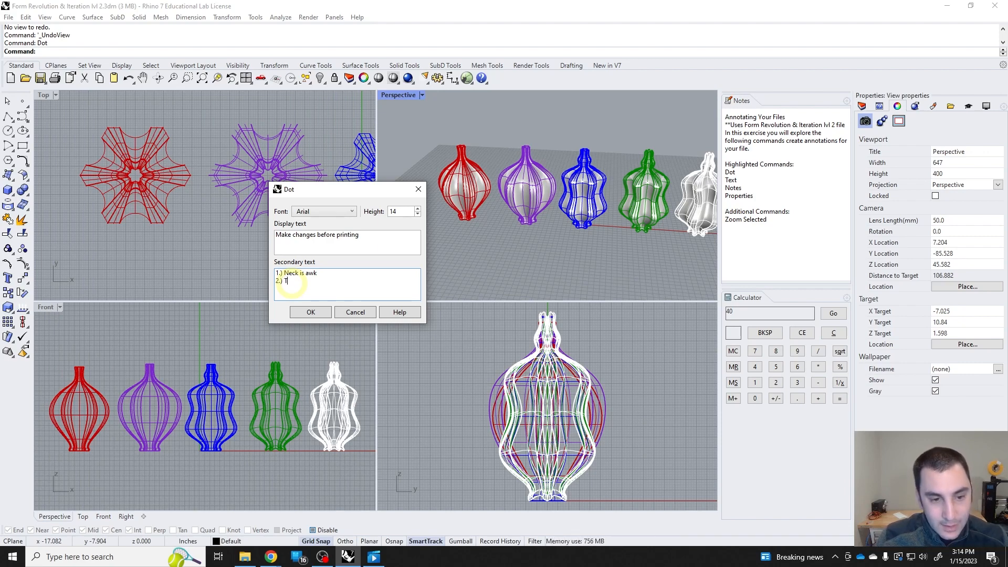
pyautogui.press('BackSpace')
pyautogui.press('BackSpace')
pyautogui.press('BackSpace')
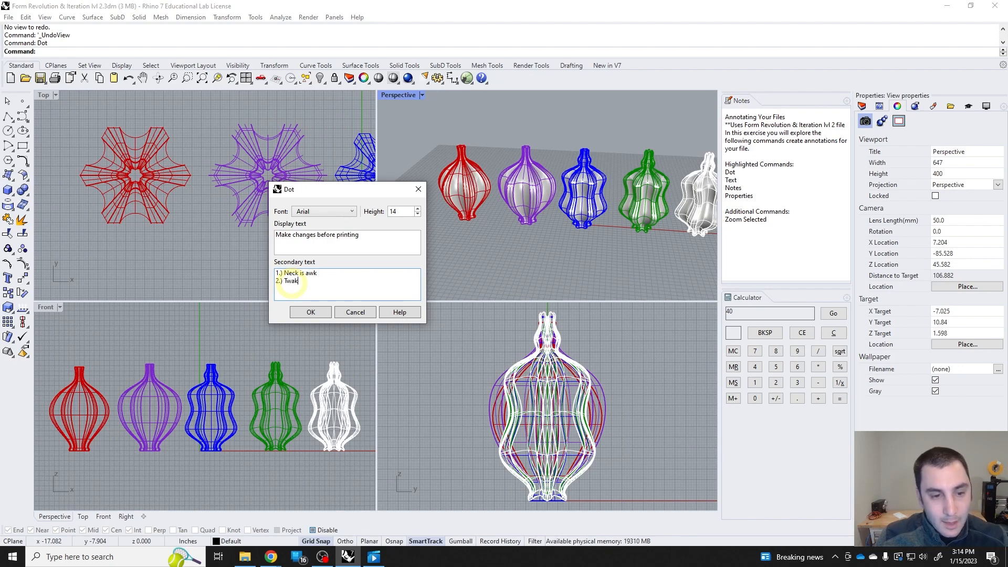
pyautogui.write('weak how ')
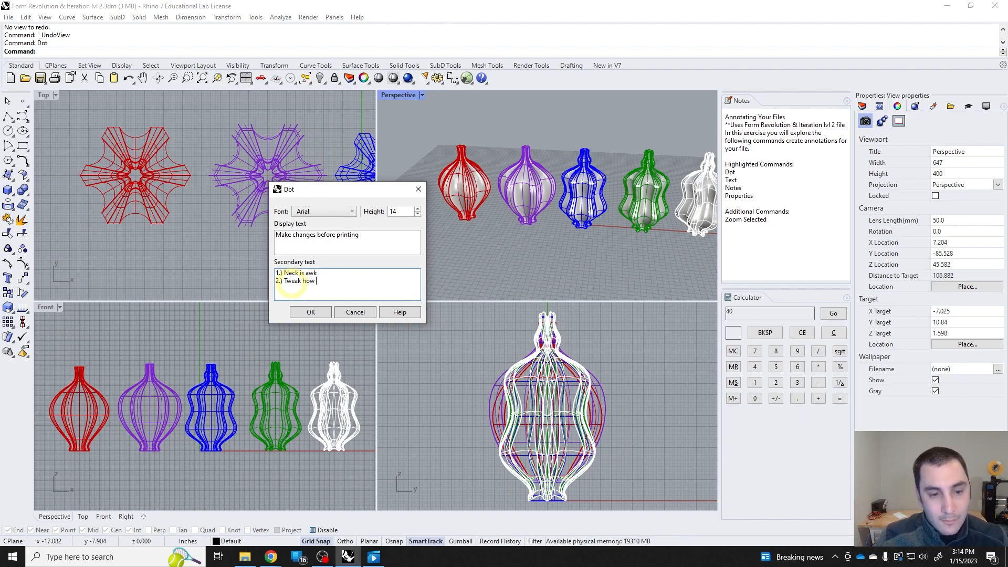
pyautogui.write('foot termina')
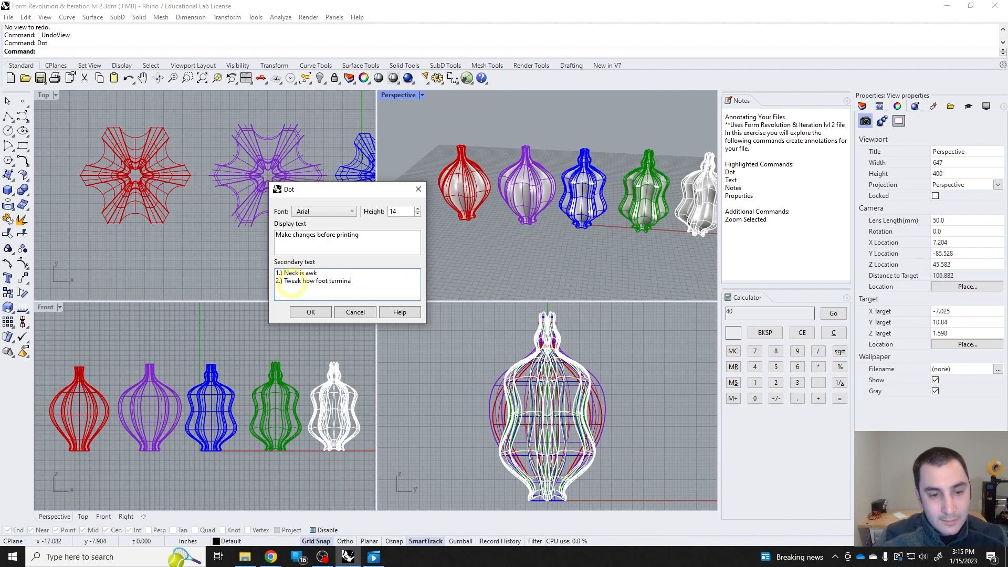
pyautogui.write('tes')
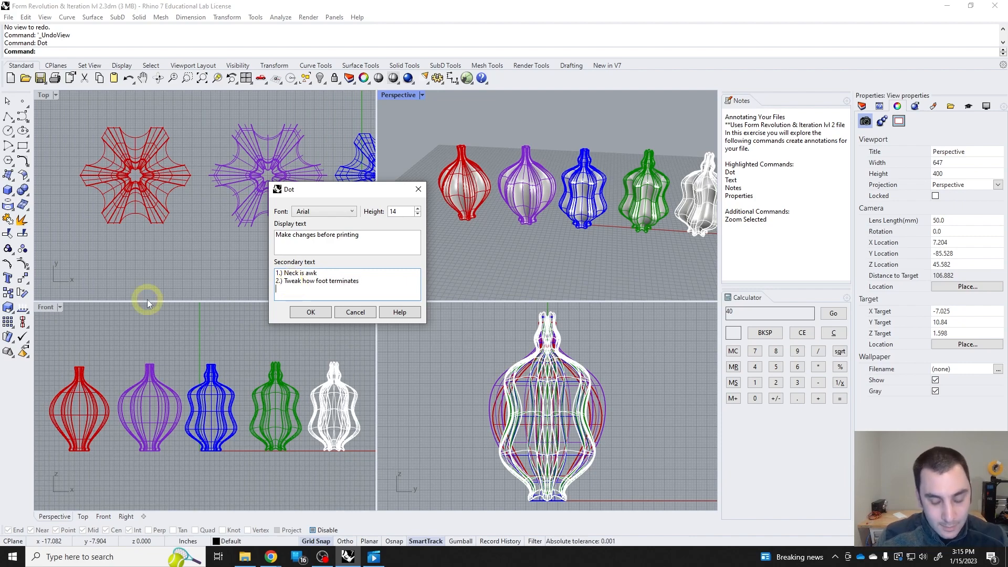
# - Add "3.) 1/2 Scale" as the third line of the secondary text and accept the dot's settings
pyautogui.press('Return')
pyautogui.write('3.) ')
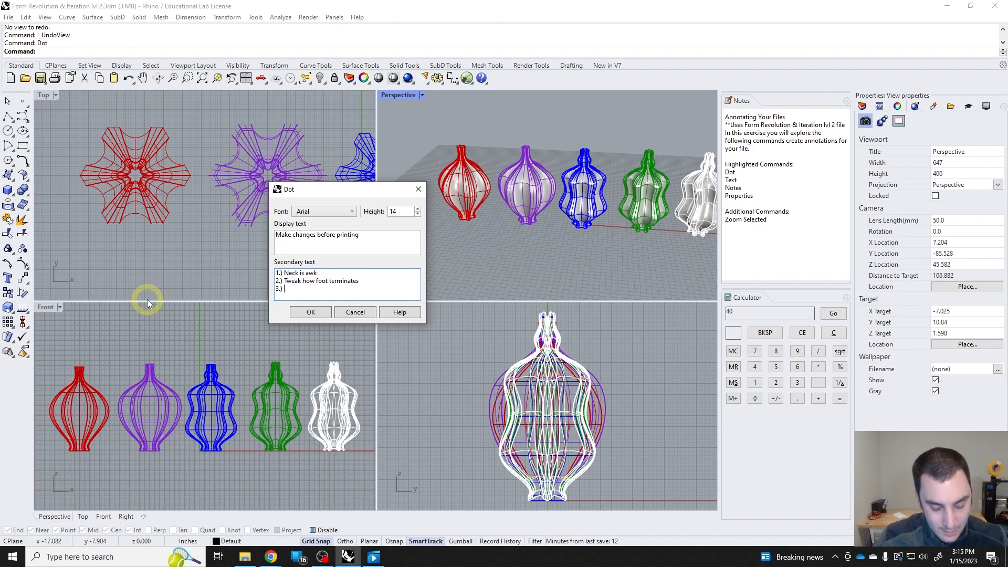
pyautogui.write('1/2 Sca')
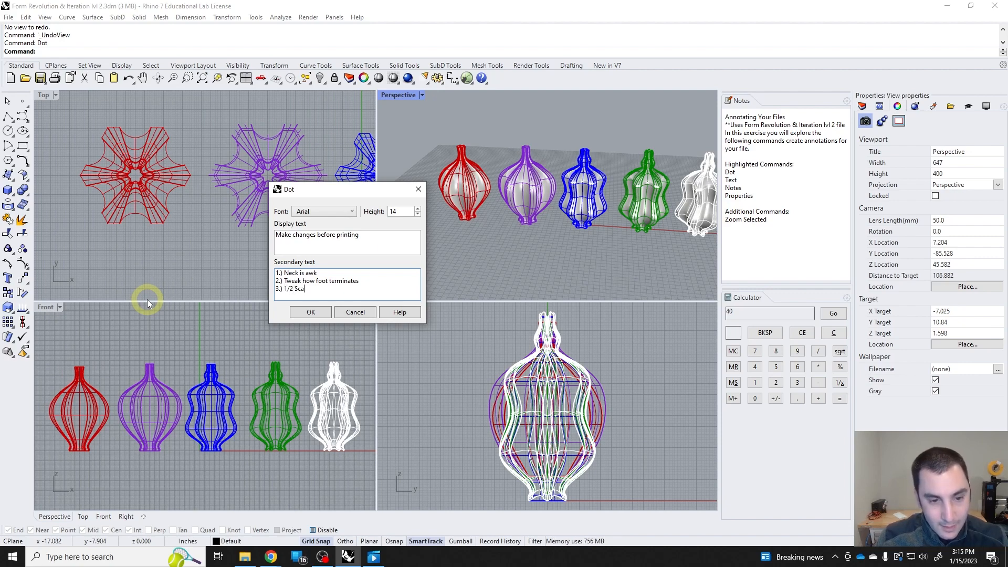
pyautogui.write('le')
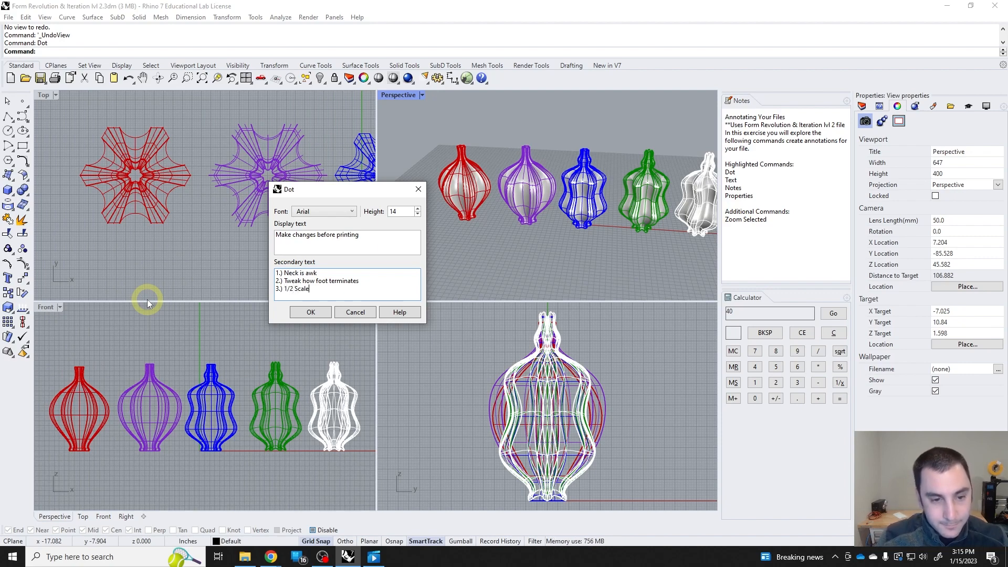
pyautogui.click(310, 313)
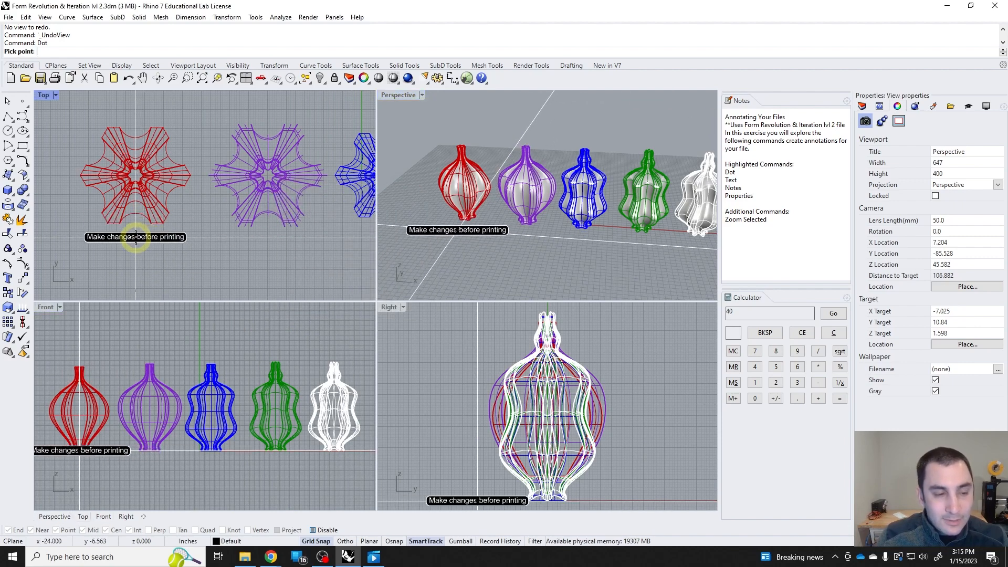
# - Place the dot just below the red vase in the Top view
pyautogui.scroll(2, 133, 225)
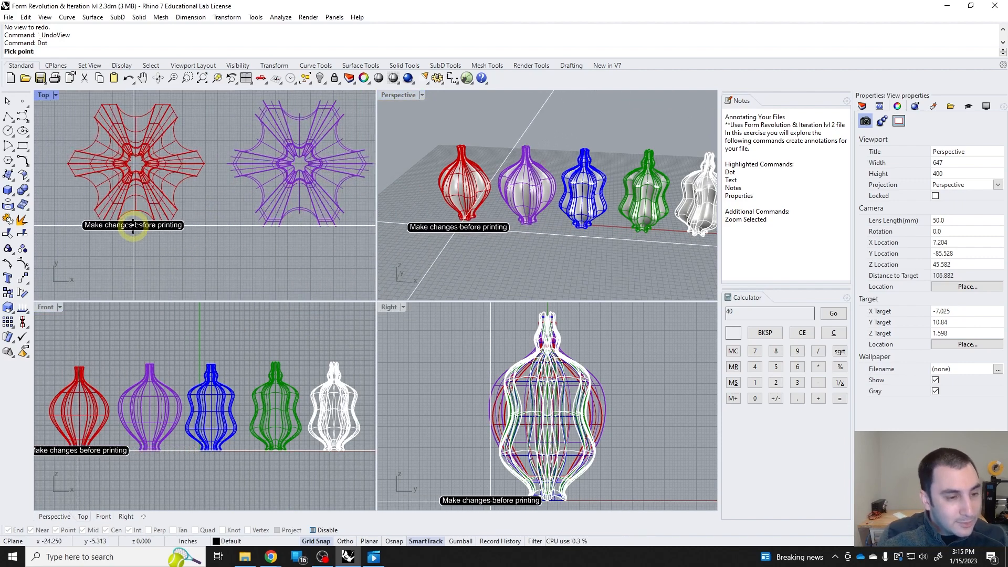
pyautogui.scroll(3, 132, 225)
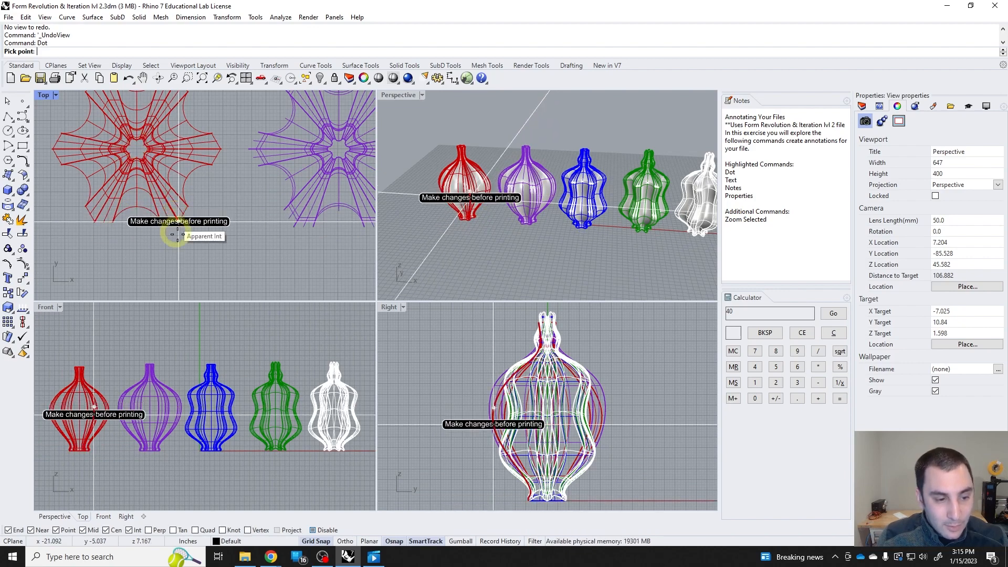
pyautogui.scroll(5, 472, 226)
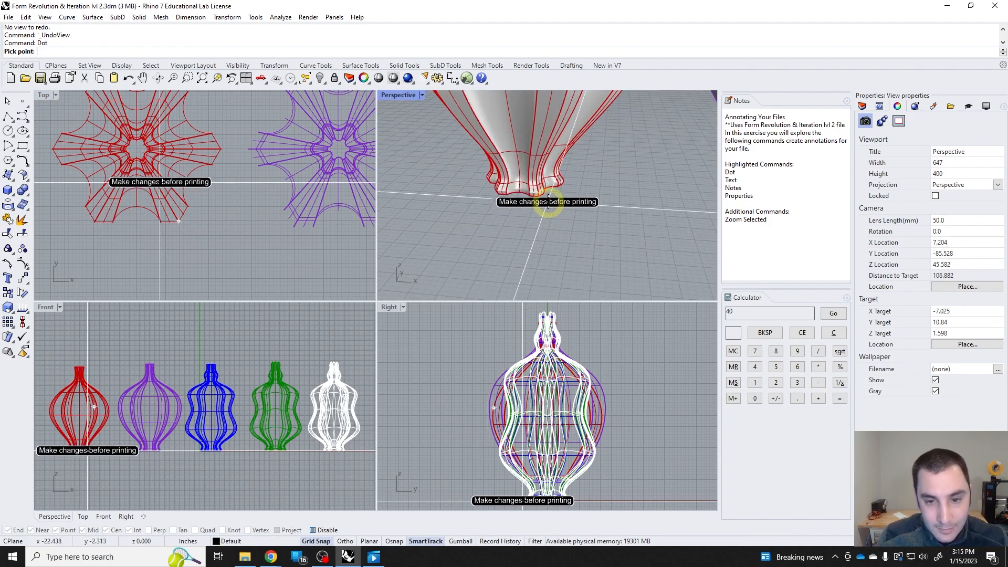
pyautogui.press('alt')
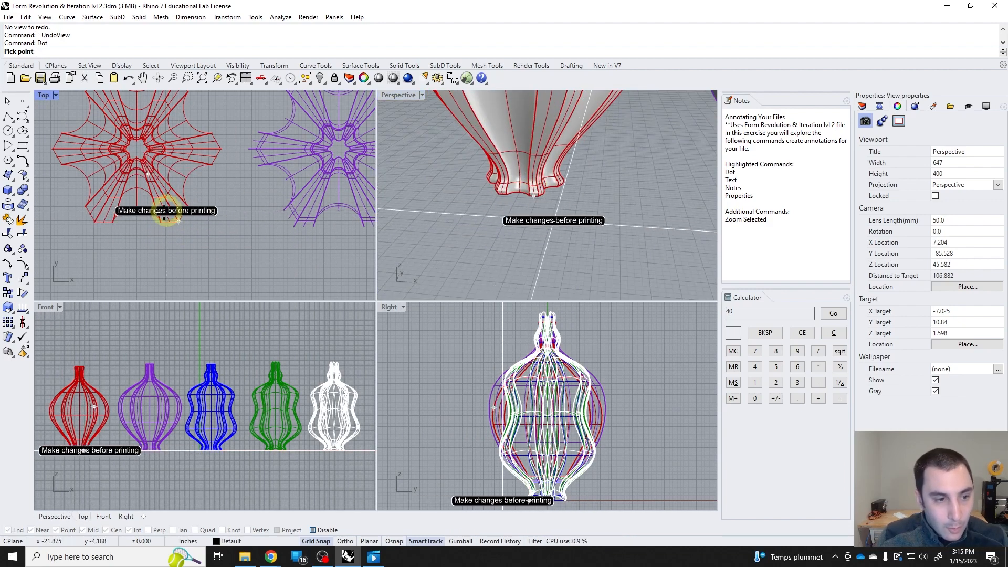
pyautogui.click(137, 231)
# - Try moving the dot in the Perspective view, undo the move and deselect the dot
pyautogui.moveTo(458, 221); pyautogui.dragTo(519, 234, button='right')
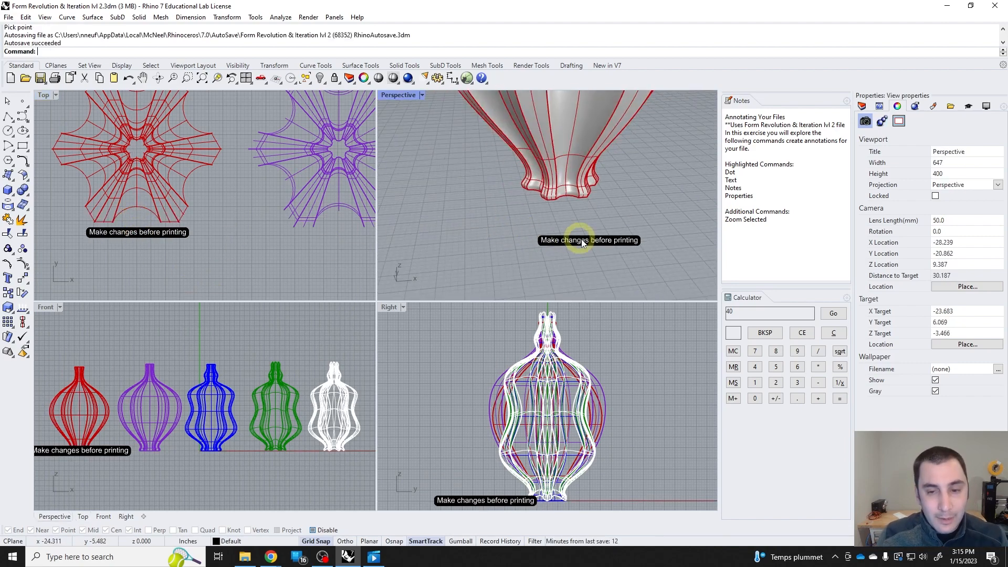
pyautogui.moveTo(577, 240)
pyautogui.mouseDown()
pyautogui.moveTo(557, 234)
pyautogui.moveTo(565, 231)
pyautogui.mouseUp()
pyautogui.hotkey('ctrl', 'z')
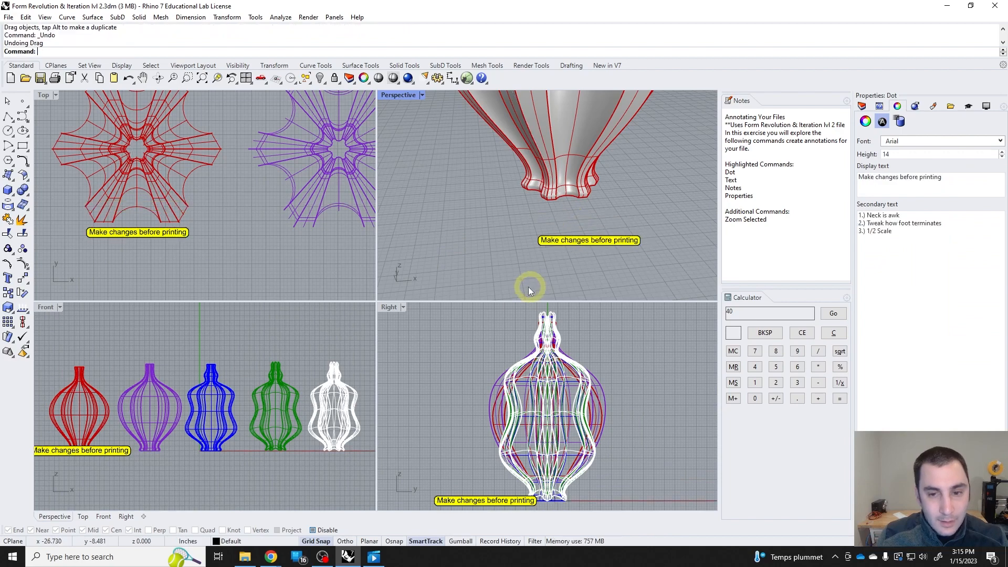
pyautogui.click(167, 244)
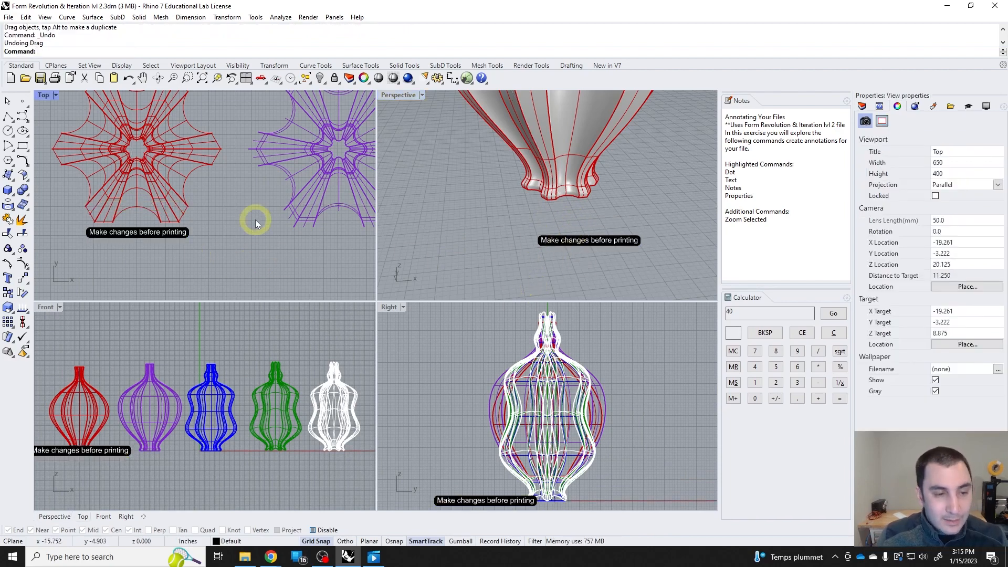
# - Compare the dot label's on-screen size with the vases at different zoom levels in the Top view
pyautogui.scroll(-5, 169, 217)
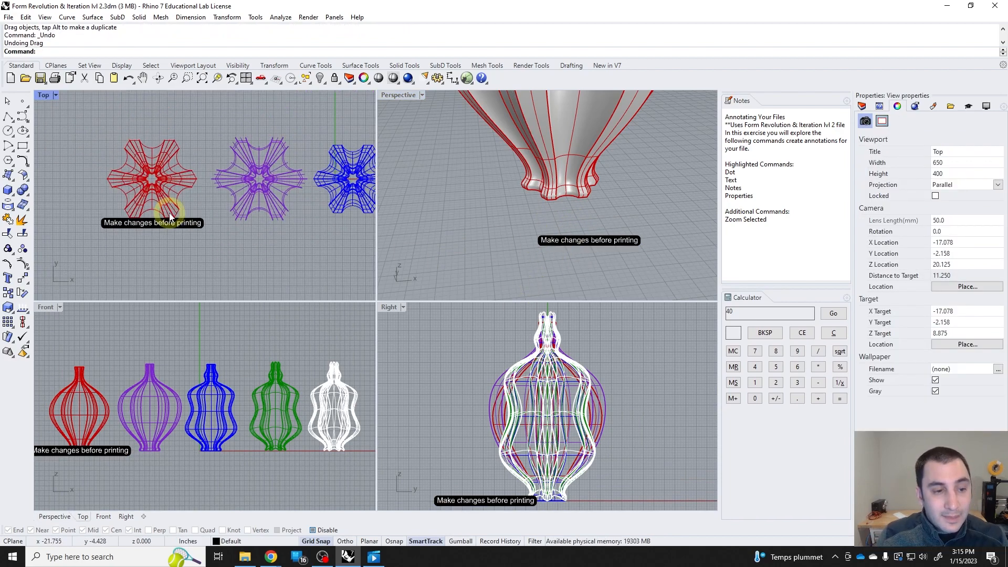
pyautogui.scroll(-3, 170, 217)
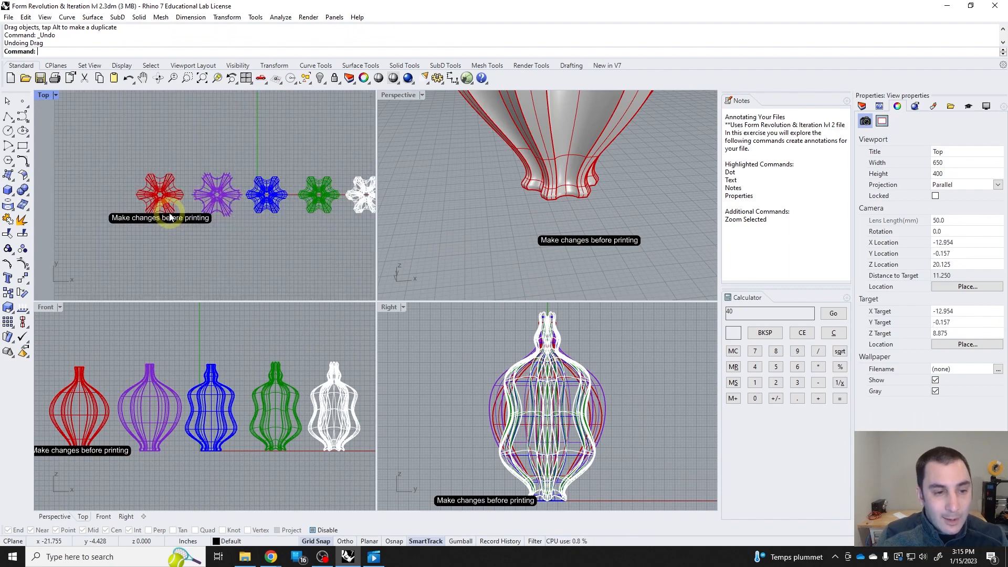
pyautogui.scroll(6, 170, 216)
pyautogui.scroll(-10, 169, 217)
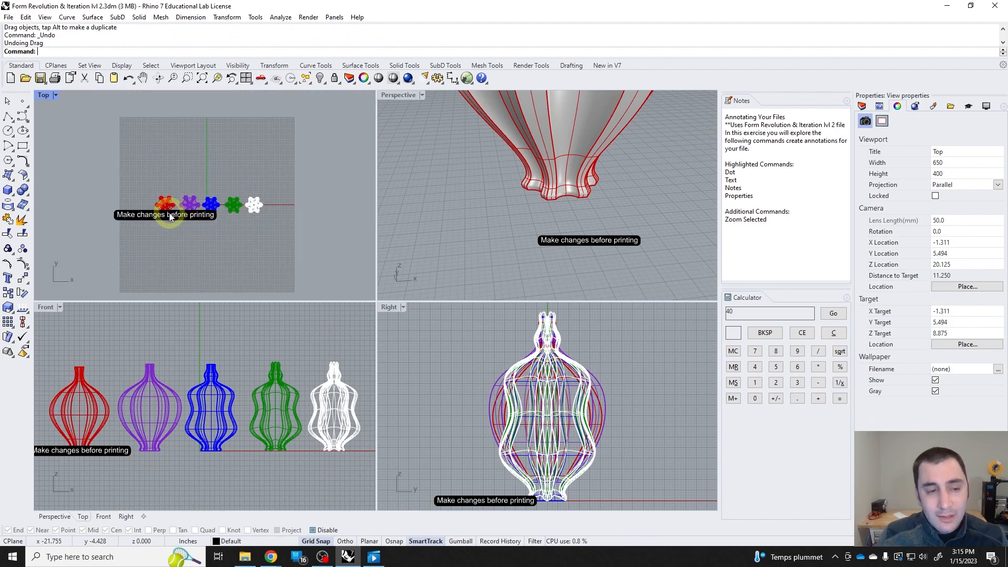
pyautogui.scroll(8, 170, 217)
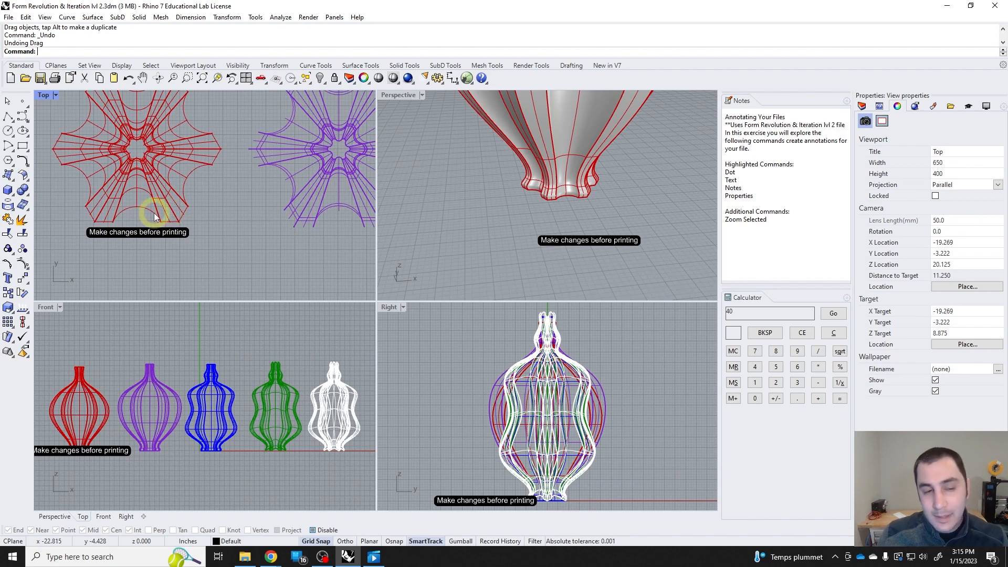
pyautogui.scroll(-8, 204, 225)
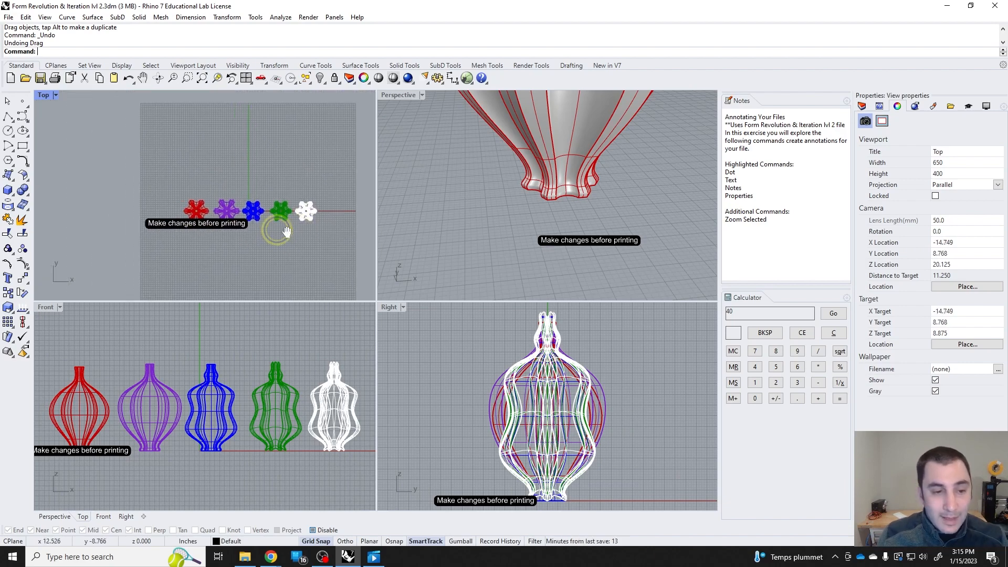
# - Start a text annotation with a height of 0.5 in and a model space scale of 1
pyautogui.moveTo(286, 232); pyautogui.dragTo(308, 211, button='right')
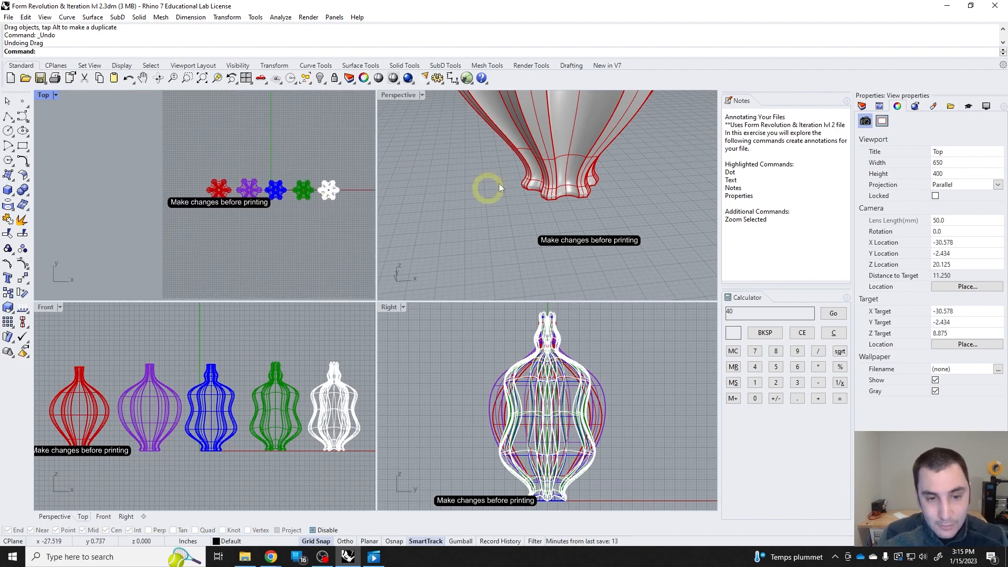
pyautogui.scroll(8, 215, 200)
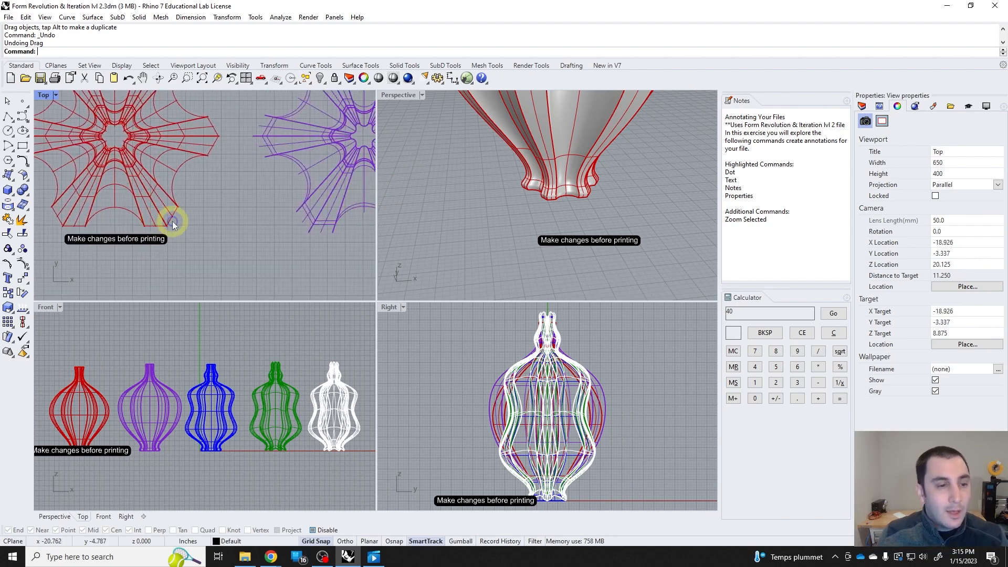
pyautogui.scroll(-6, 525, 226)
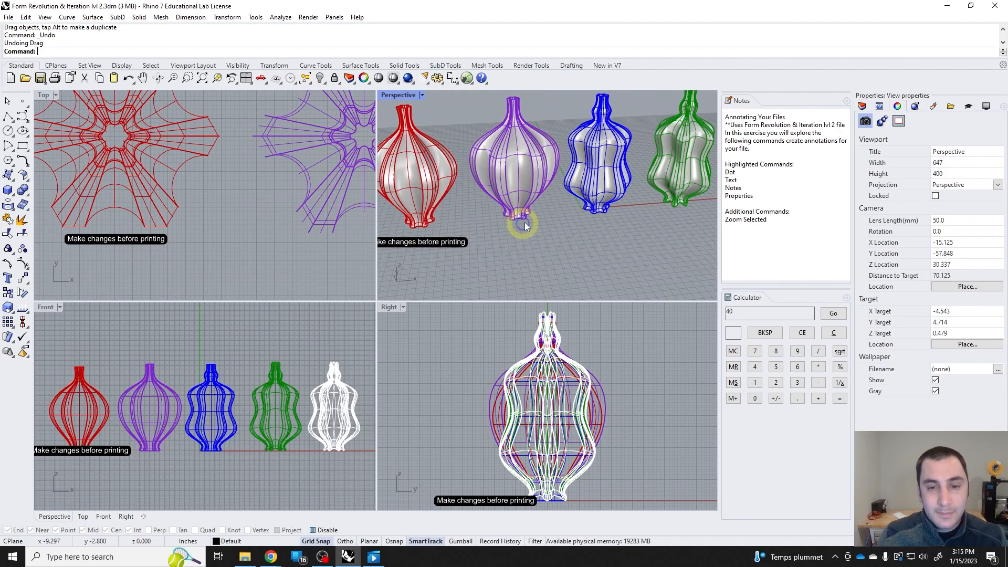
pyautogui.scroll(3, 525, 226)
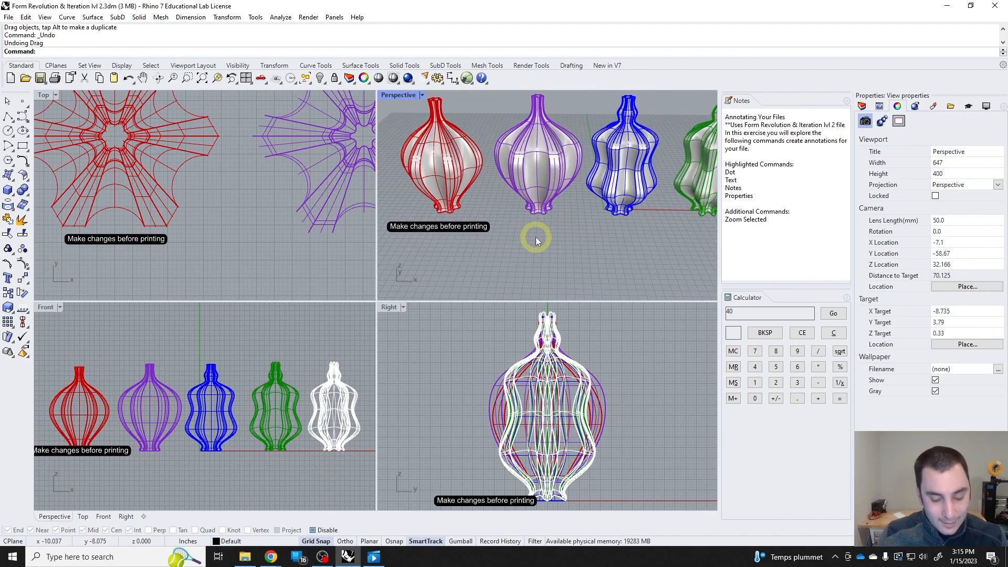
pyautogui.press('Return')
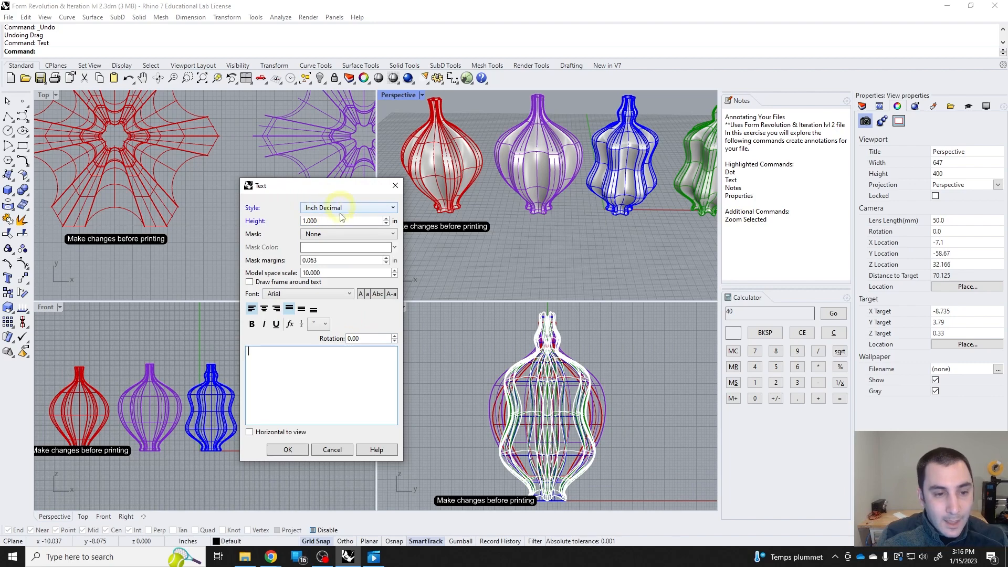
pyautogui.click(339, 221)
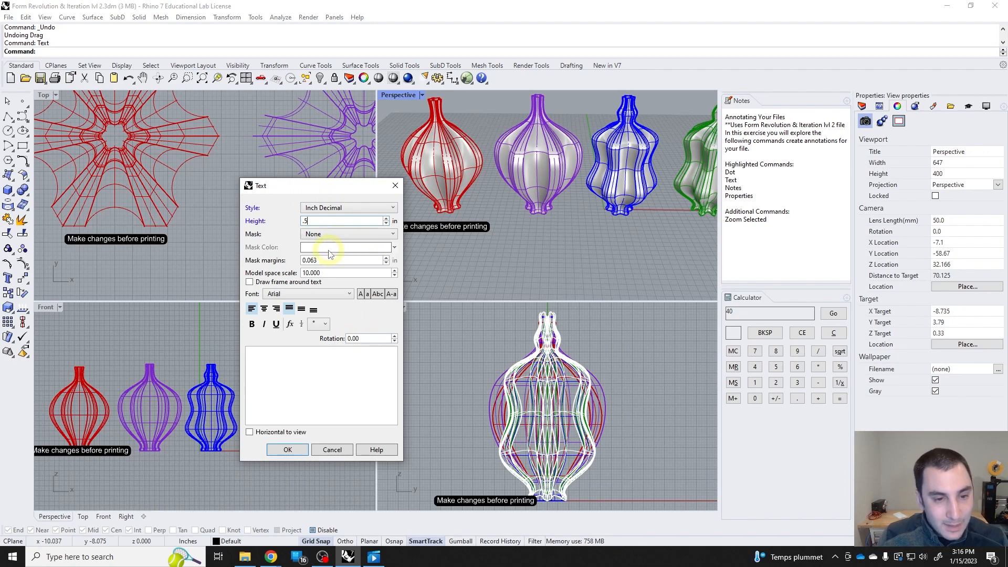
pyautogui.click(328, 284)
pyautogui.click(336, 283)
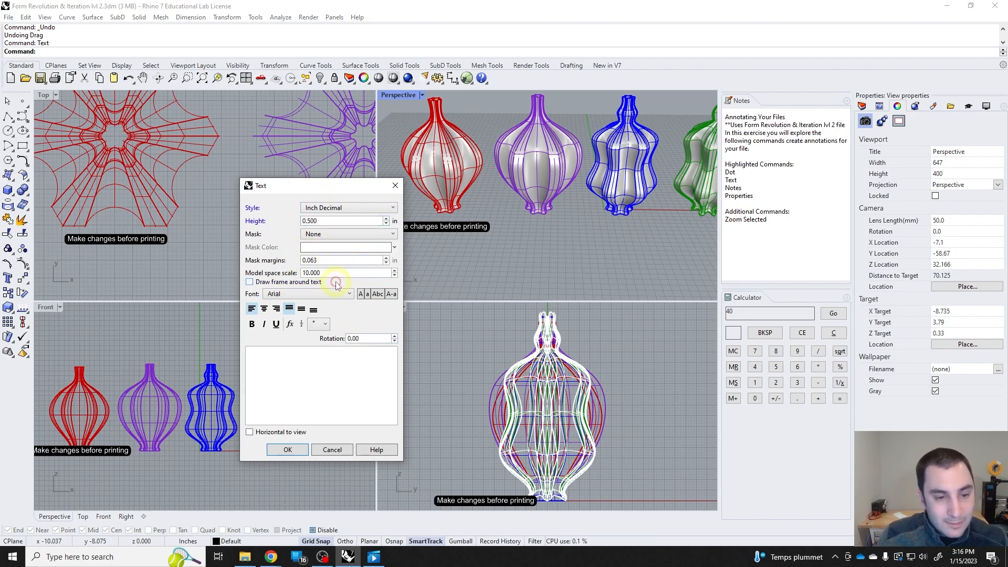
pyautogui.doubleClick(326, 273)
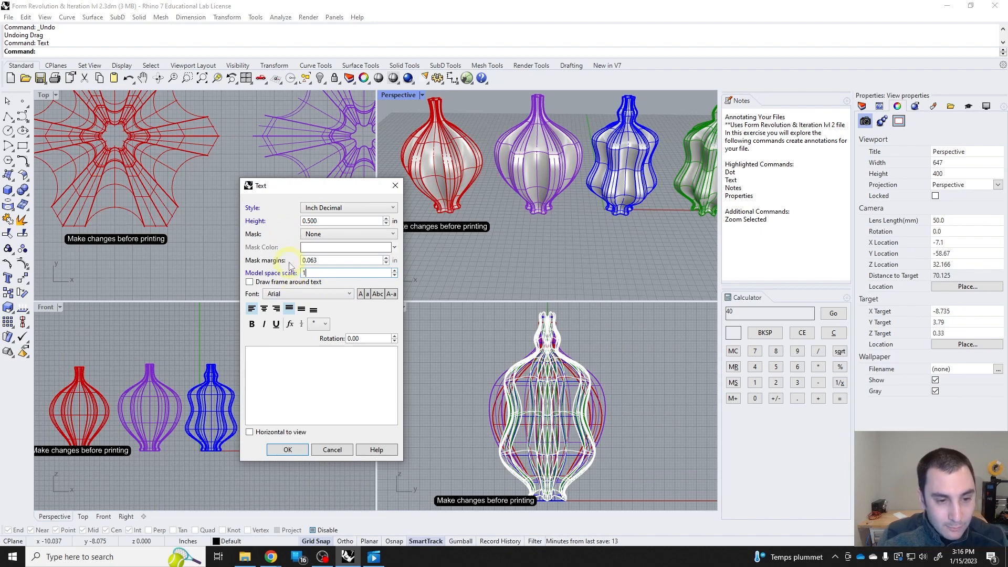
pyautogui.click(337, 294)
pyautogui.scroll(-6, 325, 334)
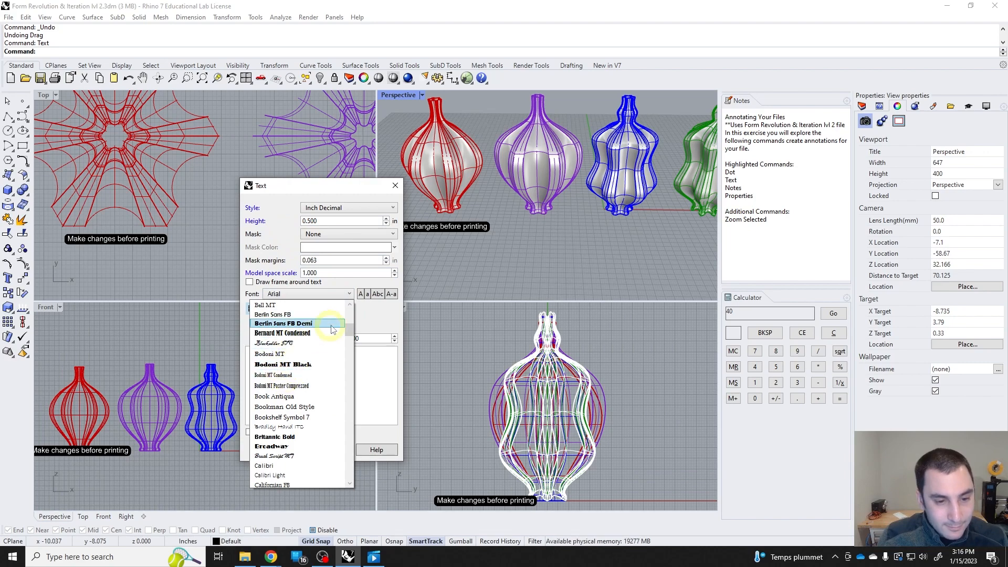
pyautogui.click(359, 321)
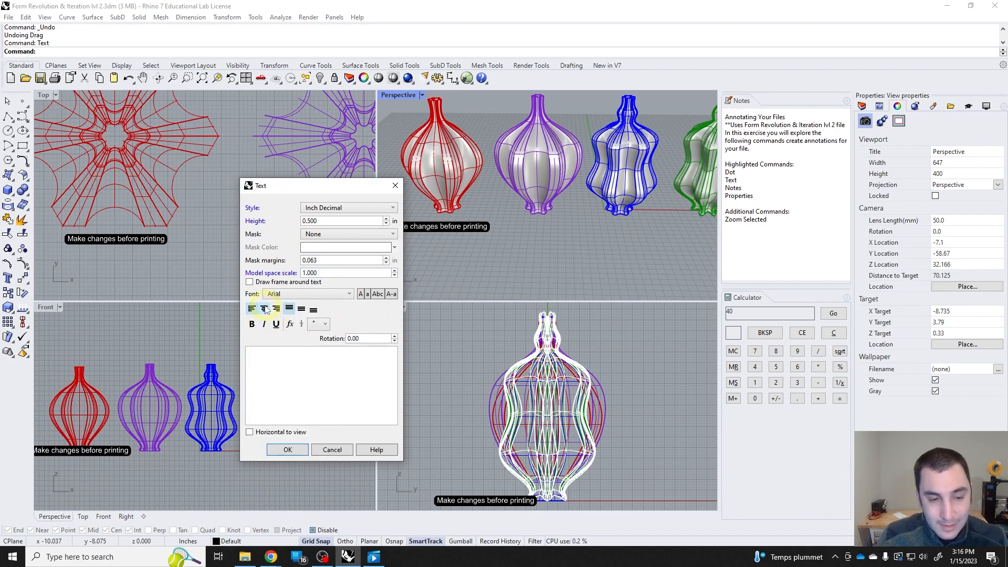
# - Enter the centered two-line text "Nice vessel, neck is still" and "a bit funny, keep trying"
pyautogui.click(325, 376)
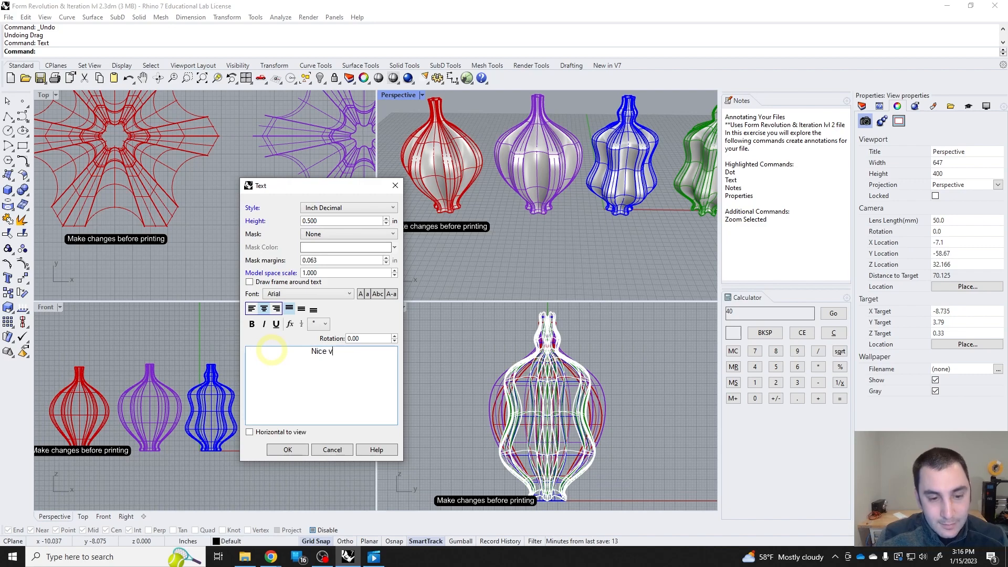
pyautogui.write('Nice vessel, ')
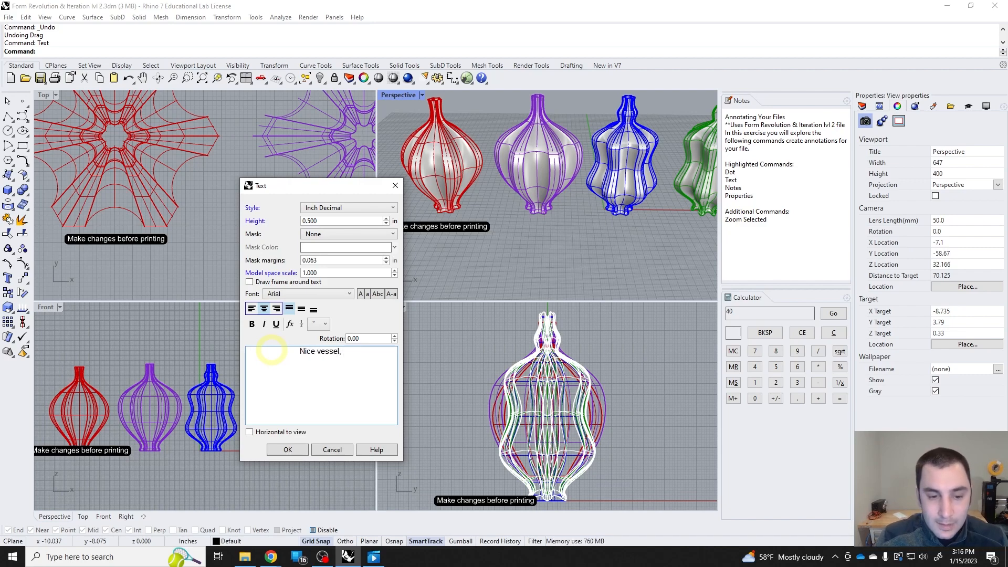
pyautogui.write('ne')
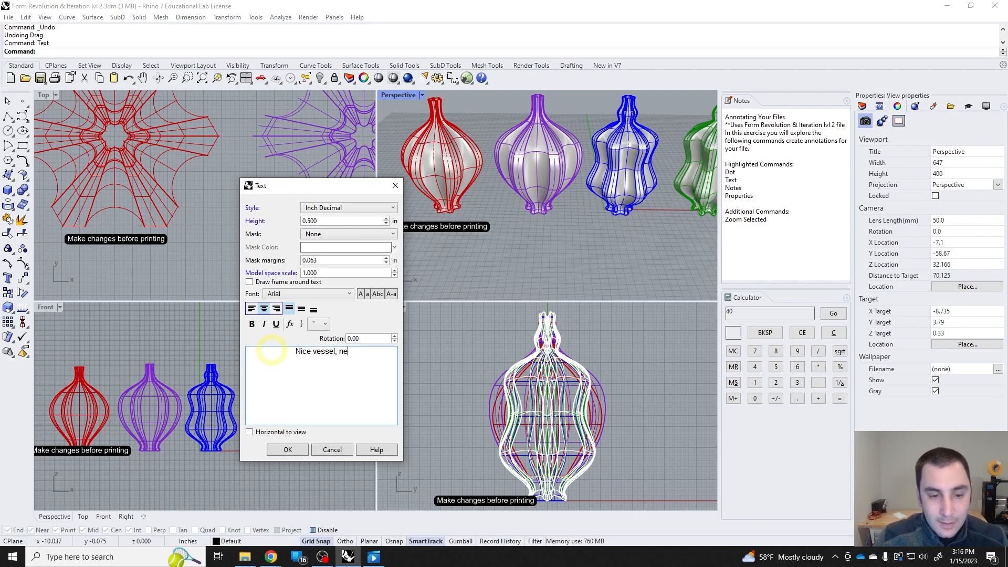
pyautogui.write('ck is still')
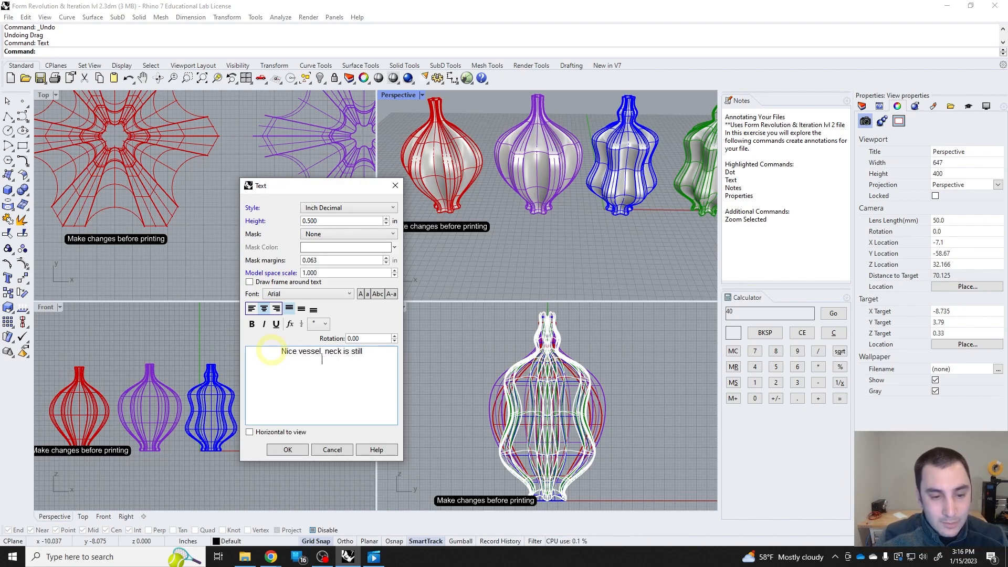
pyautogui.write(' a bit f')
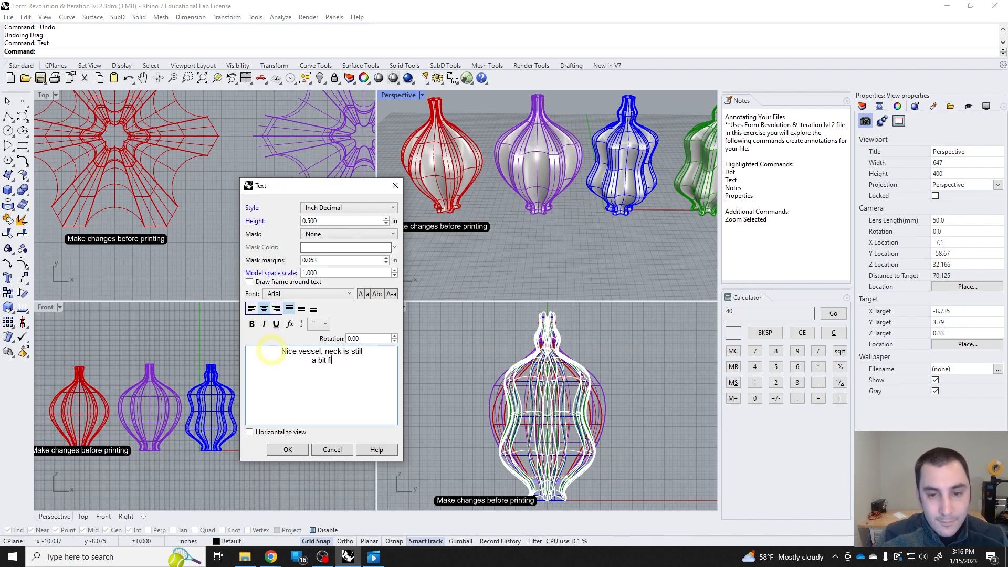
pyautogui.write('unny ')
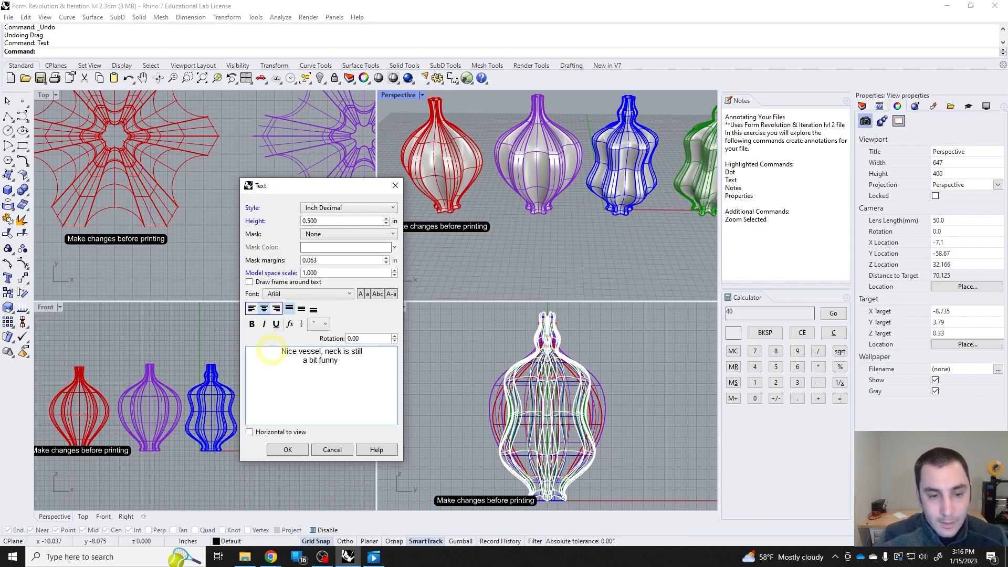
pyautogui.write('keep trying')
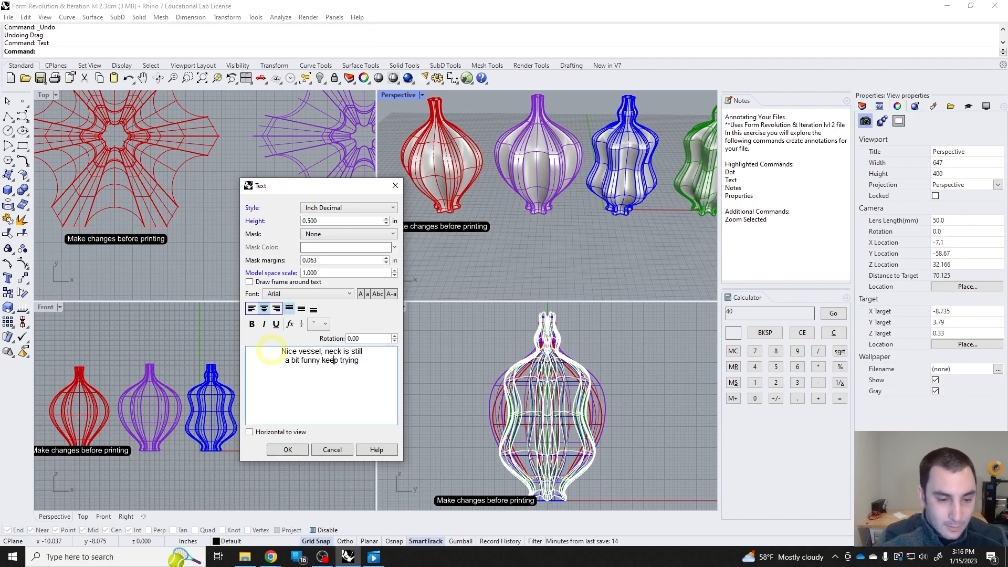
pyautogui.press('Left')
pyautogui.press('Left')
pyautogui.press('Left')
pyautogui.write(',')
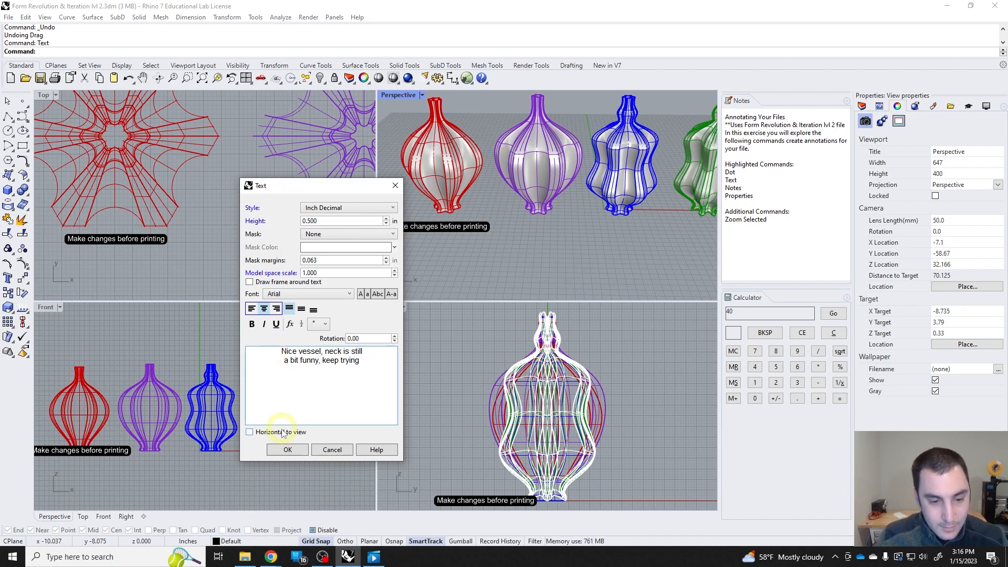
# - Accept the text settings and place the text just below the purple vase in the Top view
pyautogui.click(288, 449)
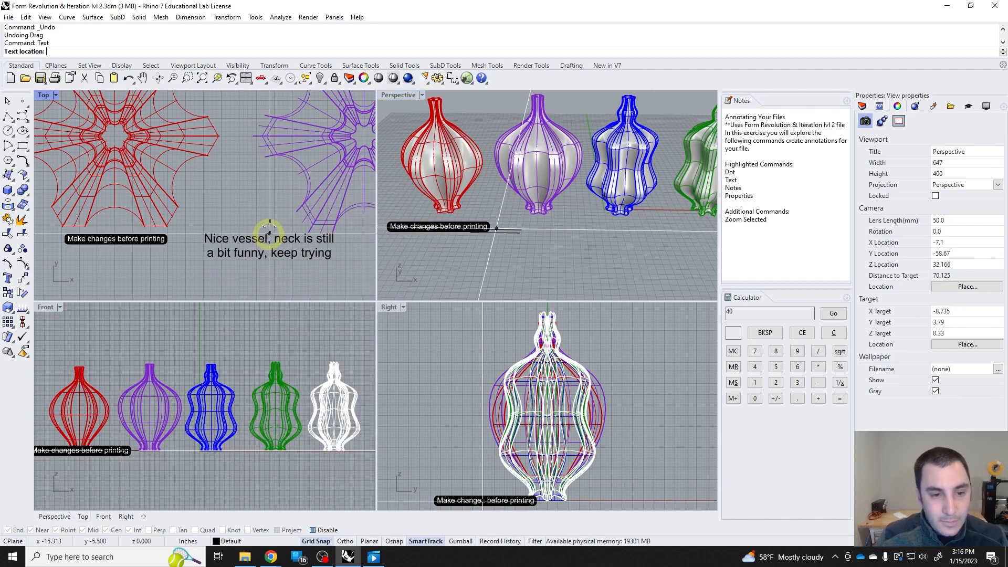
pyautogui.moveTo(270, 230); pyautogui.dragTo(192, 217, button='right')
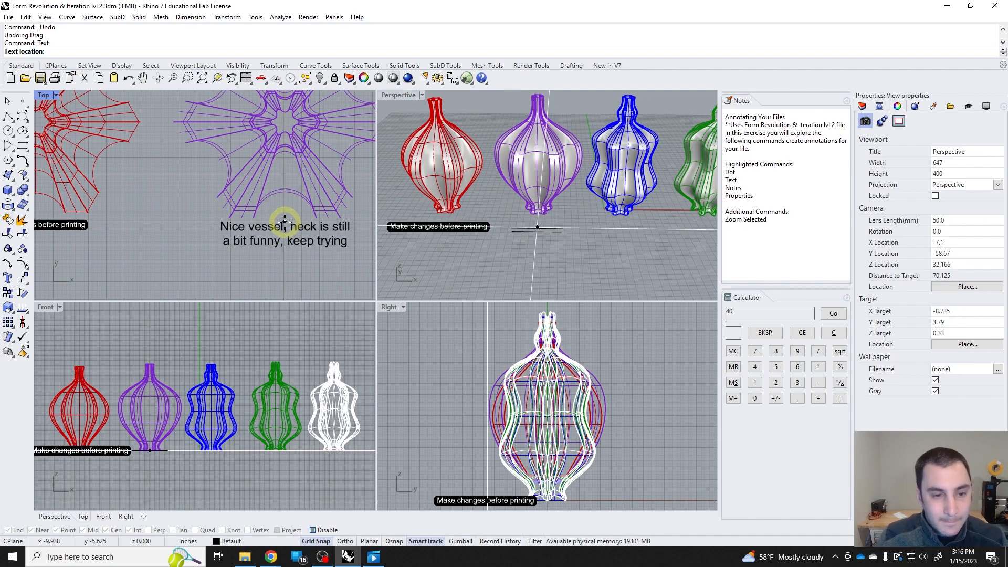
pyautogui.click(284, 223)
# - Select the new text and compare how it and the dot display in the Perspective and Front views
pyautogui.moveTo(491, 242)
pyautogui.mouseDown(button='right')
pyautogui.moveTo(535, 254)
pyautogui.moveTo(522, 213)
pyautogui.moveTo(462, 198)
pyautogui.moveTo(531, 187)
pyautogui.moveTo(546, 199)
pyautogui.moveTo(352, 221)
pyautogui.moveTo(675, 219)
pyautogui.moveTo(567, 225)
pyautogui.moveTo(553, 214)
pyautogui.moveTo(670, 199)
pyautogui.moveTo(604, 265)
pyautogui.moveTo(608, 191)
pyautogui.moveTo(608, 214)
pyautogui.moveTo(612, 202)
pyautogui.moveTo(567, 235)
pyautogui.mouseUp(button='right')
pyautogui.scroll(4, 535, 254)
pyautogui.click(638, 227)
pyautogui.scroll(-8, 233, 445)
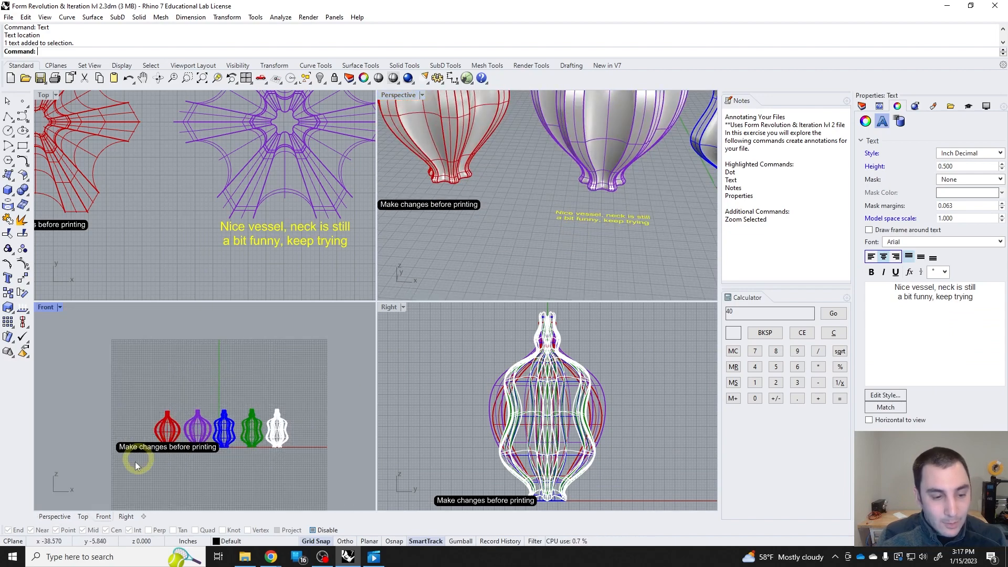
pyautogui.scroll(5, 147, 462)
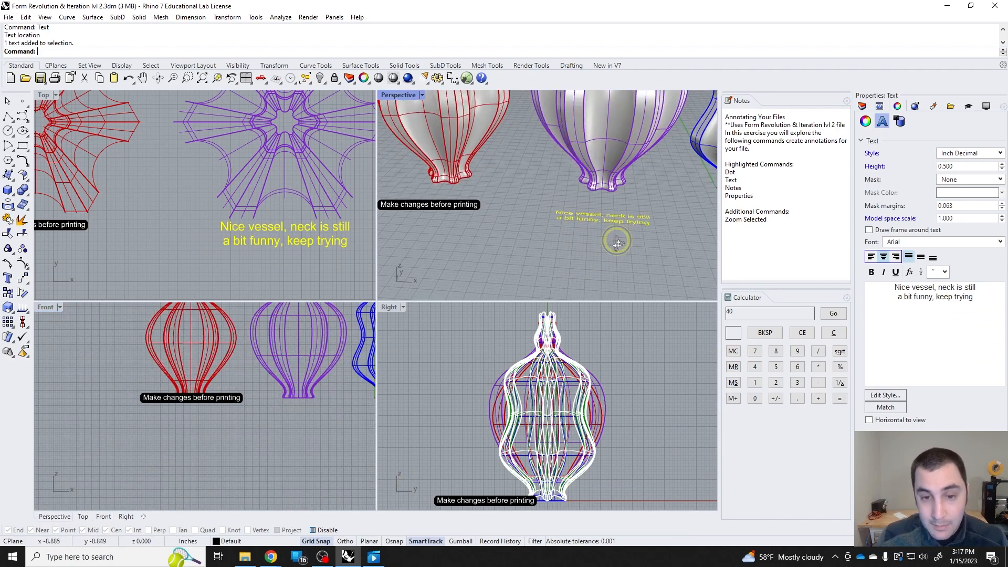
pyautogui.scroll(5, 578, 247)
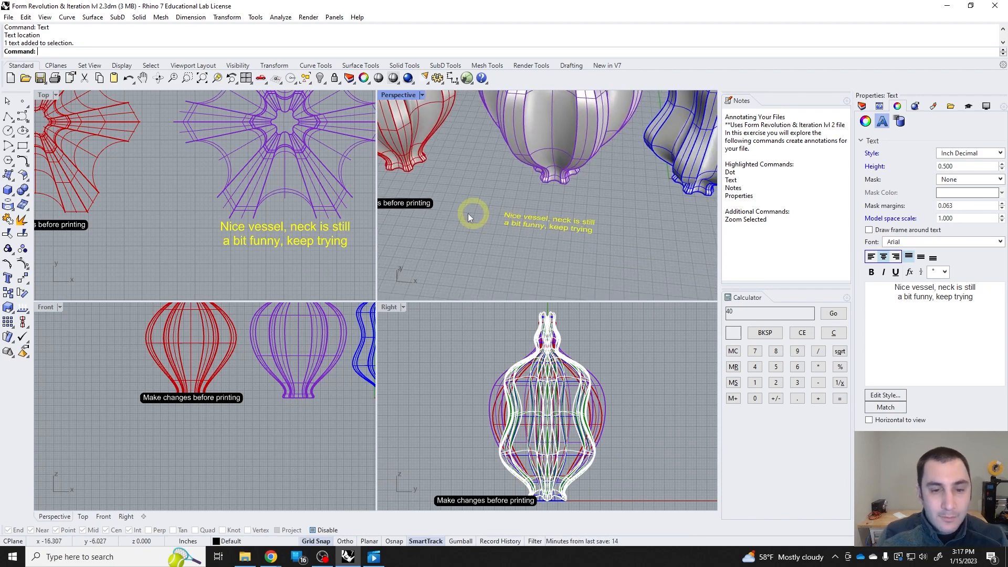
# - Select the dot, the text and the blue vase in turn to examine them in the Perspective view
pyautogui.doubleClick(406, 204)
pyautogui.press('Escape')
pyautogui.doubleClick(549, 228)
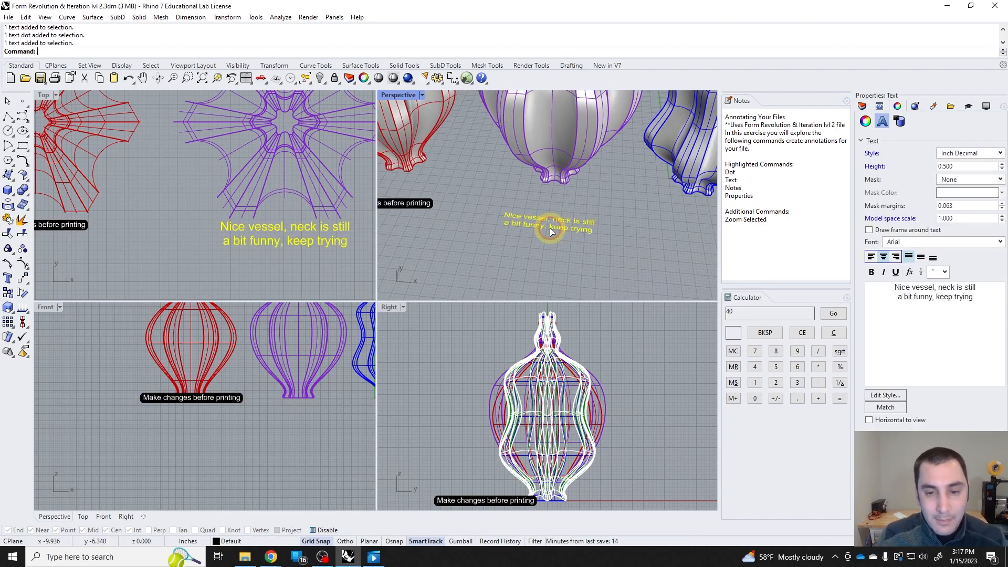
pyautogui.click(522, 378)
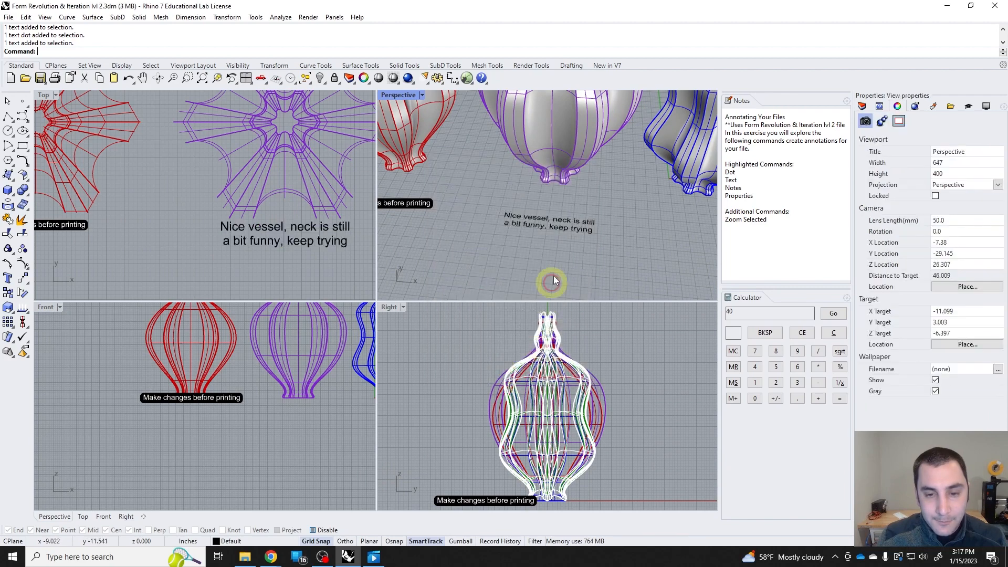
pyautogui.moveTo(553, 276); pyautogui.dragTo(487, 220, button='right')
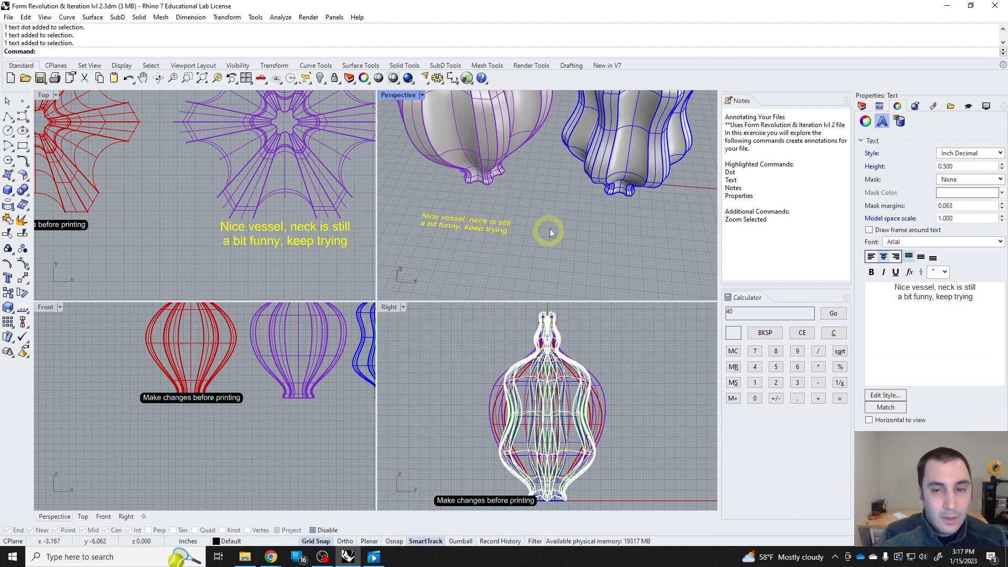
pyautogui.moveTo(550, 228); pyautogui.dragTo(527, 228, button='right')
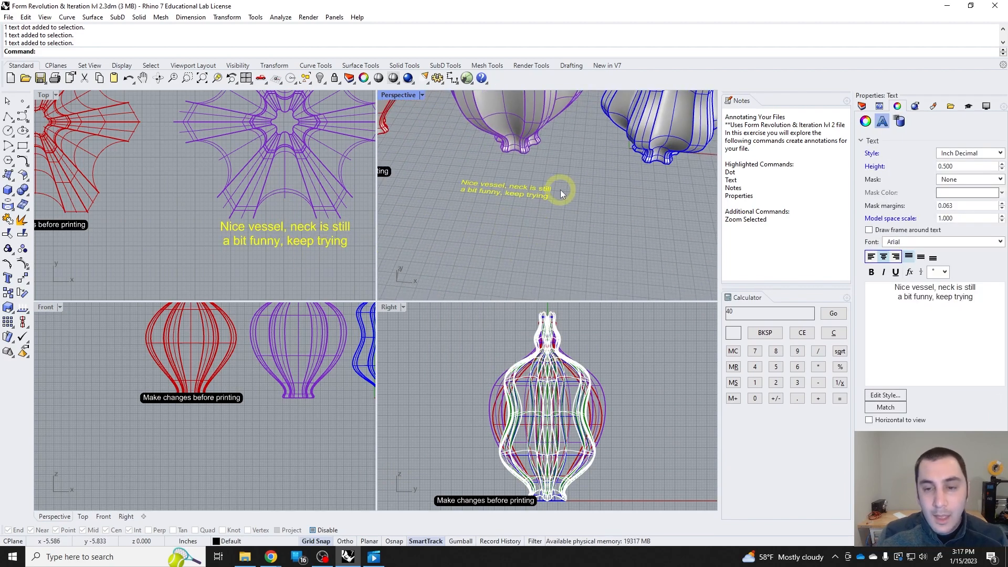
pyautogui.click(650, 144)
pyautogui.moveTo(619, 185); pyautogui.dragTo(520, 216, button='right')
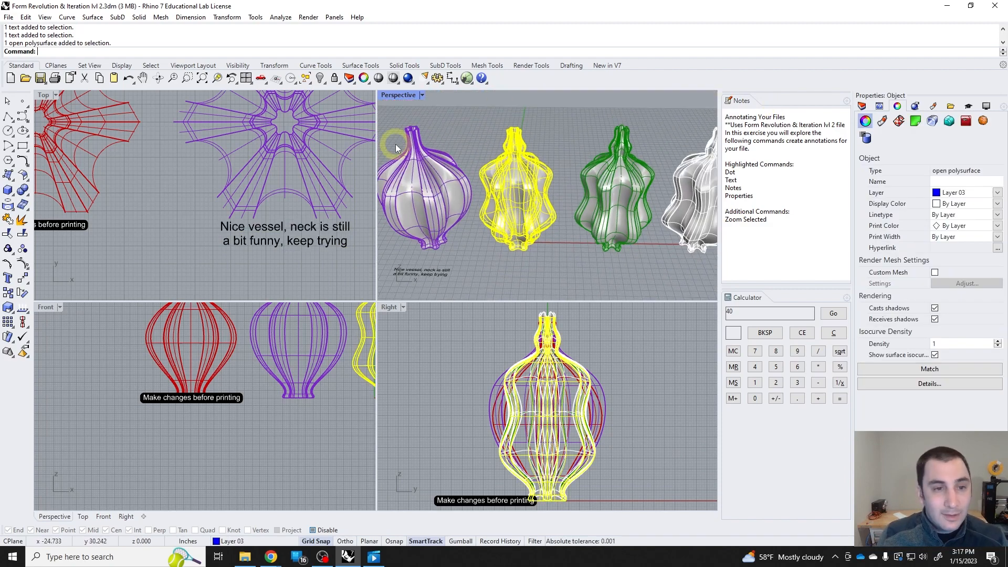
# - Clear the selection, run the Notes command and add the heading "Vessel Notes" below the file's existing notes
pyautogui.doubleClick(729, 188)
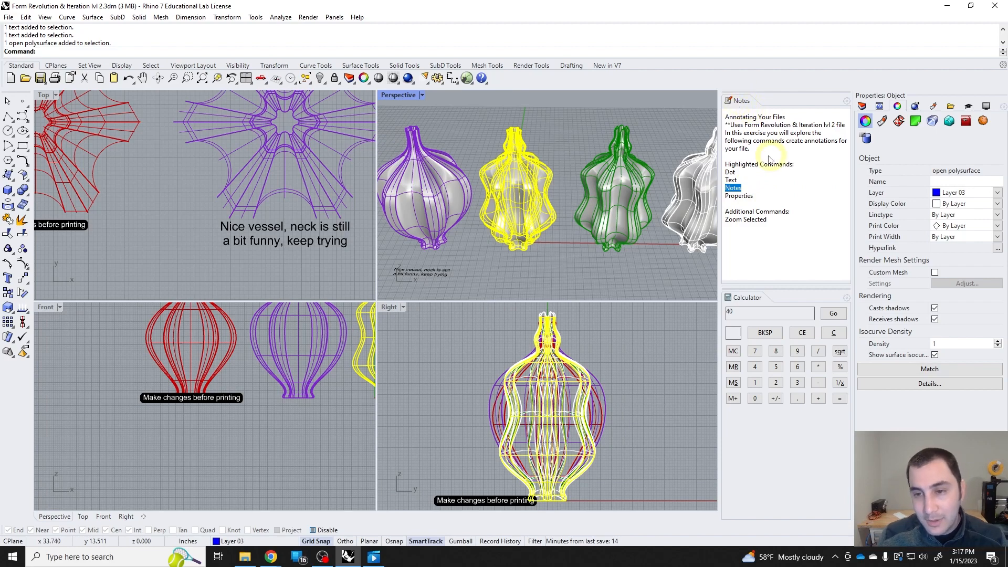
pyautogui.click(546, 272)
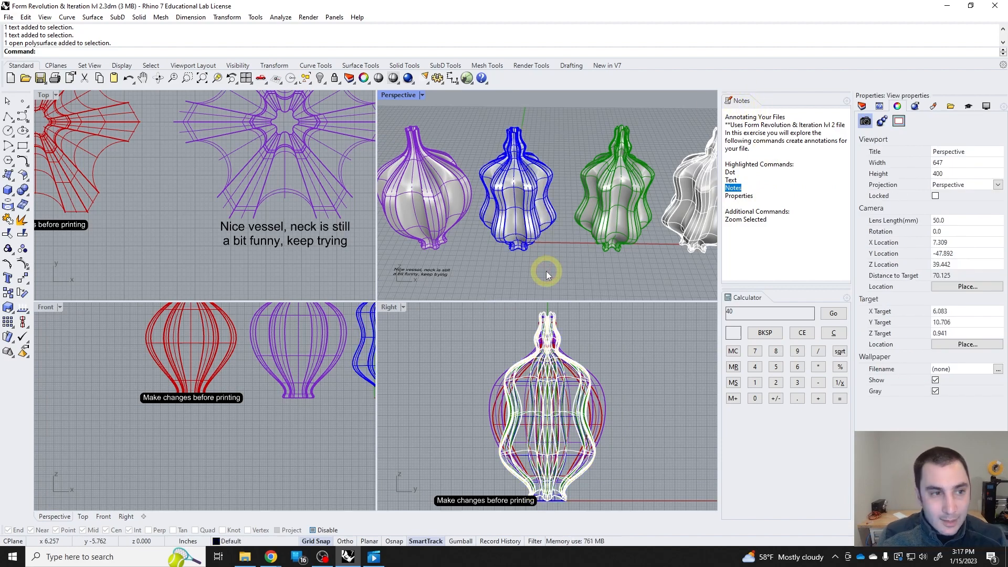
pyautogui.write('Note')
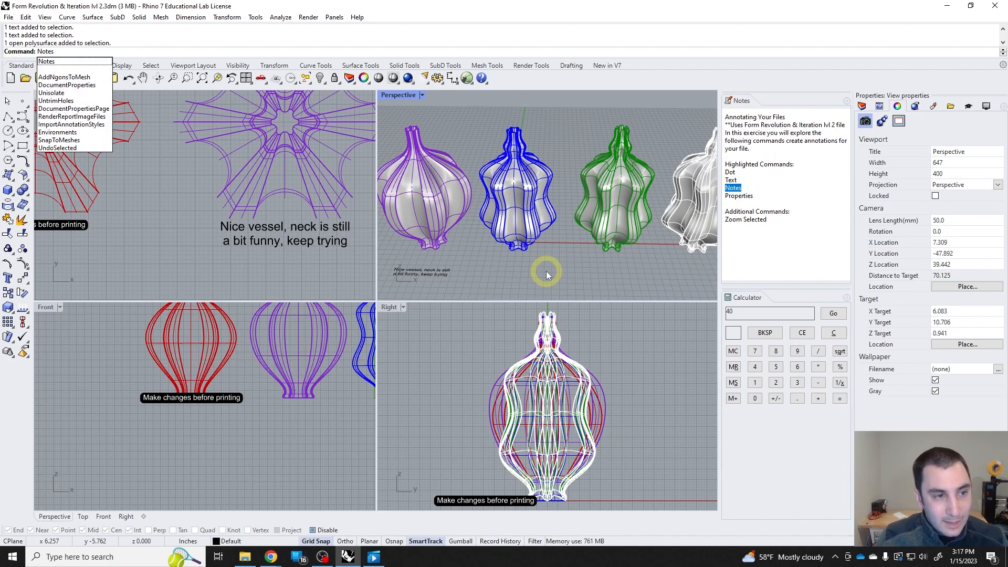
pyautogui.press('Return')
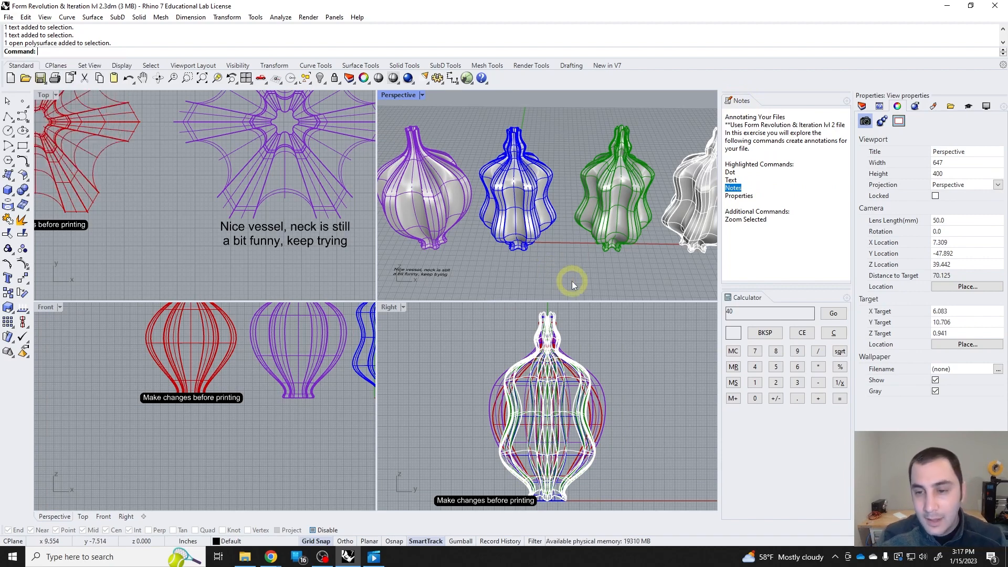
pyautogui.click(770, 228)
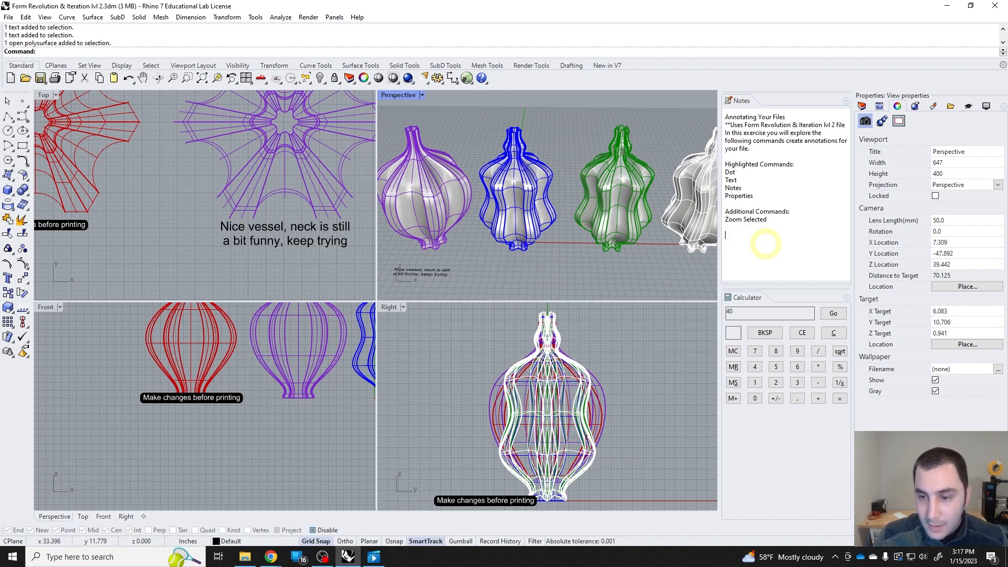
pyautogui.write('Vessel Notes')
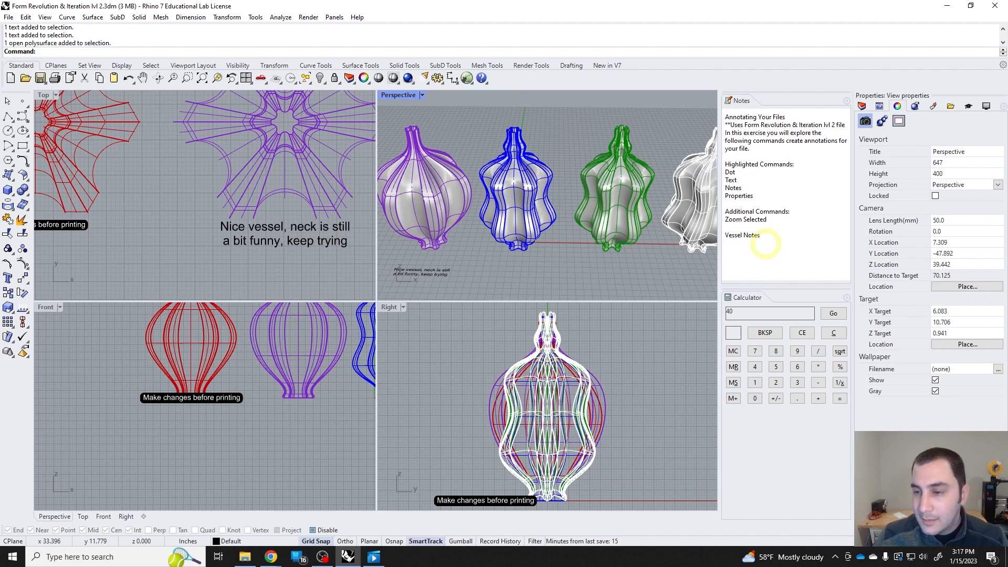
# - Check the layer names and add the line "Layer 3: Lets print this and see how it looks in dimensional space" under Vessel Notes
pyautogui.click(862, 106)
pyautogui.click(885, 166)
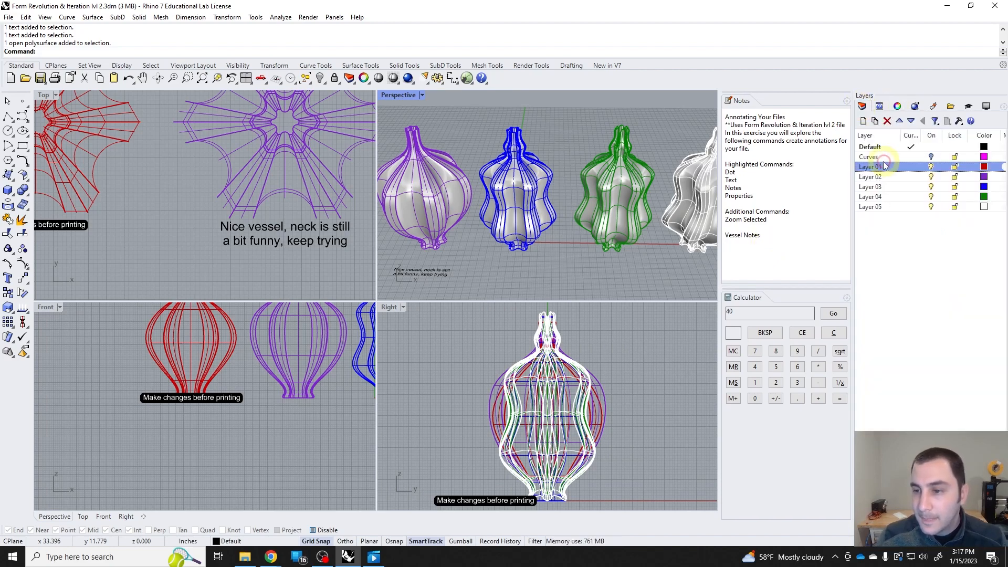
pyautogui.click(731, 251)
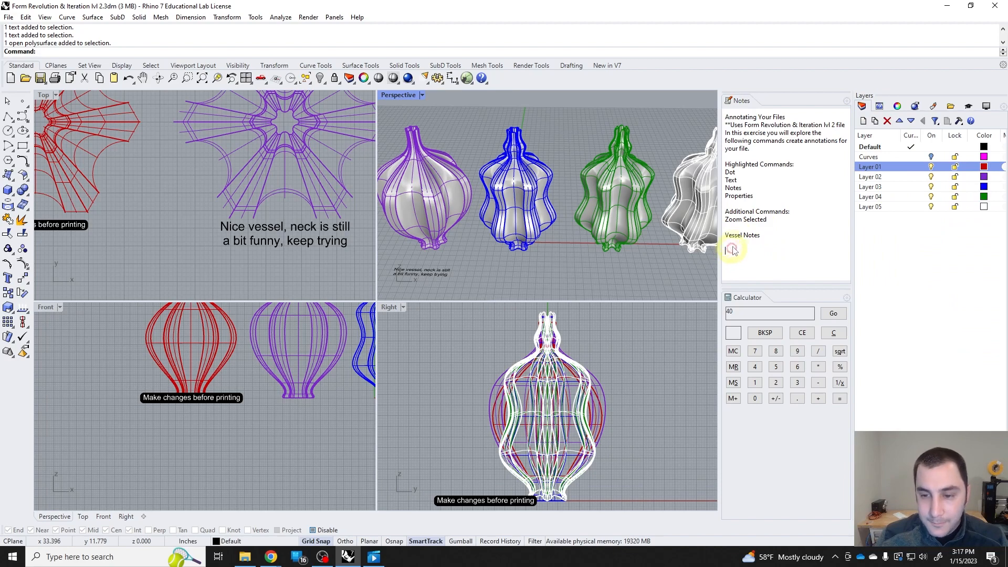
pyautogui.write('Layer')
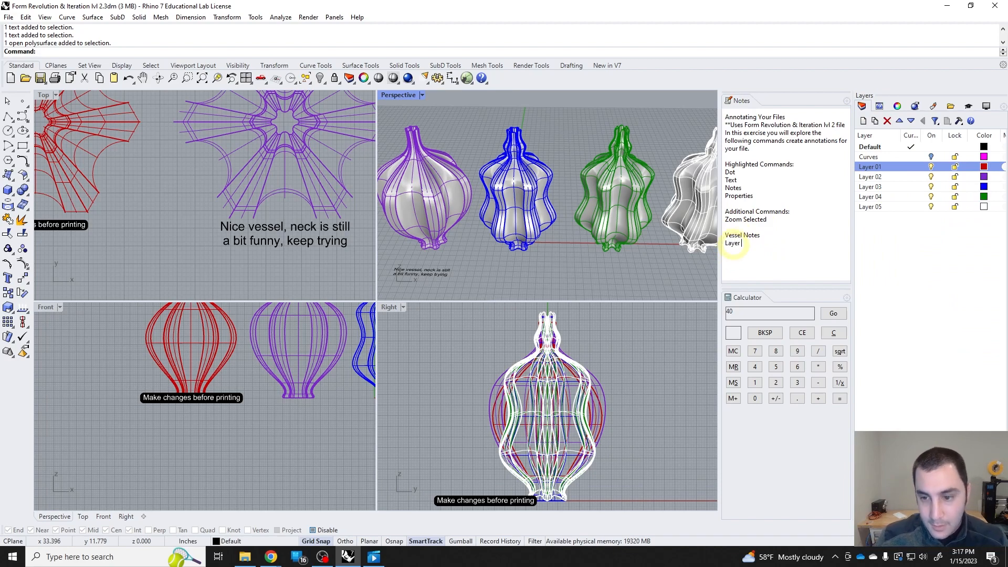
pyautogui.write(' 3')
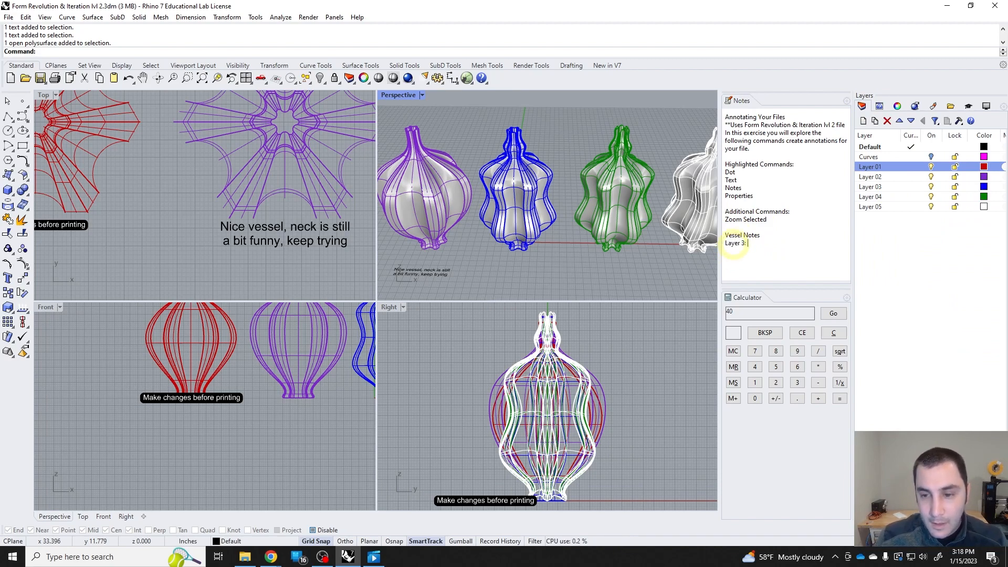
pyautogui.write(': Lets')
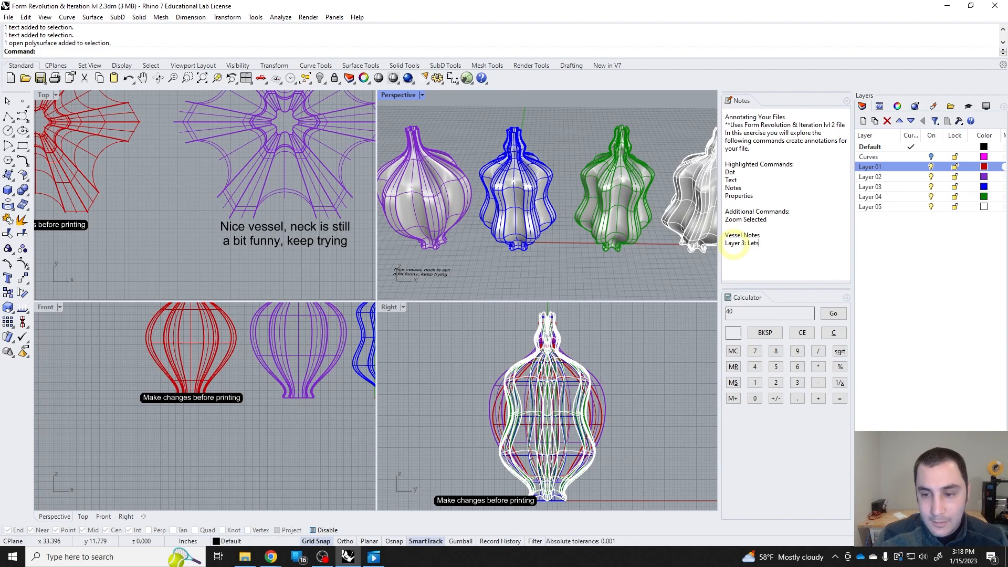
pyautogui.write(' print th')
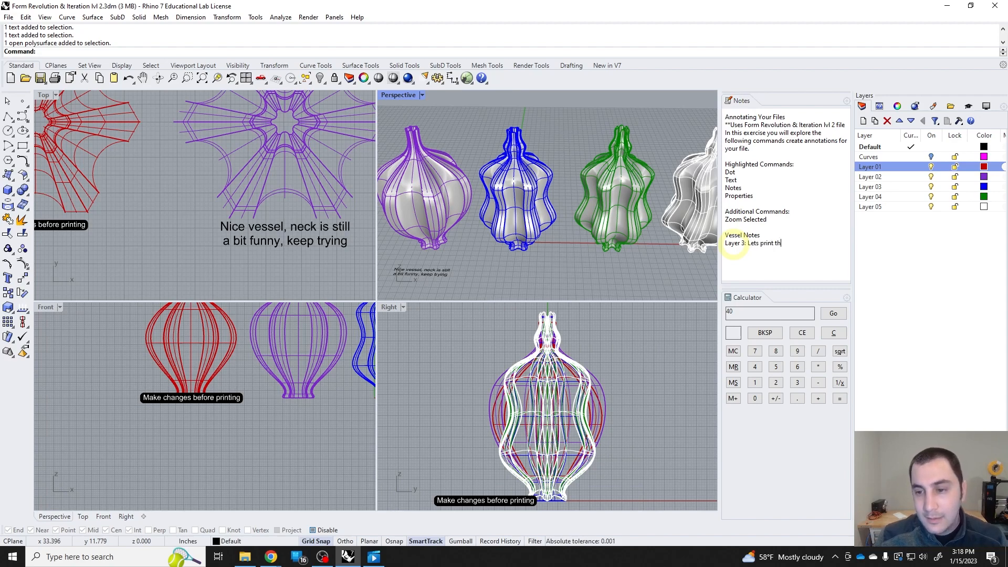
pyautogui.write('is and see h')
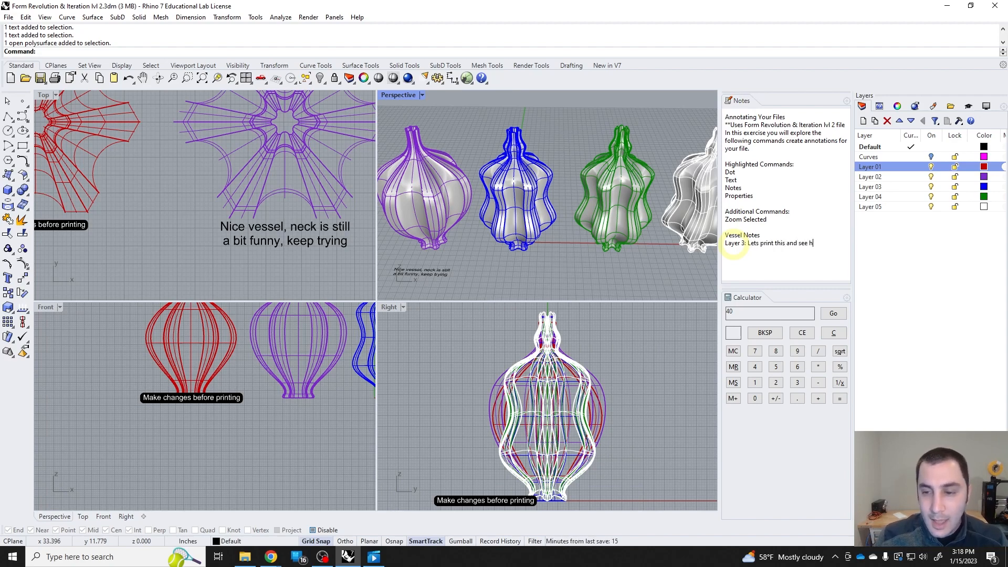
pyautogui.write('ow it looks i')
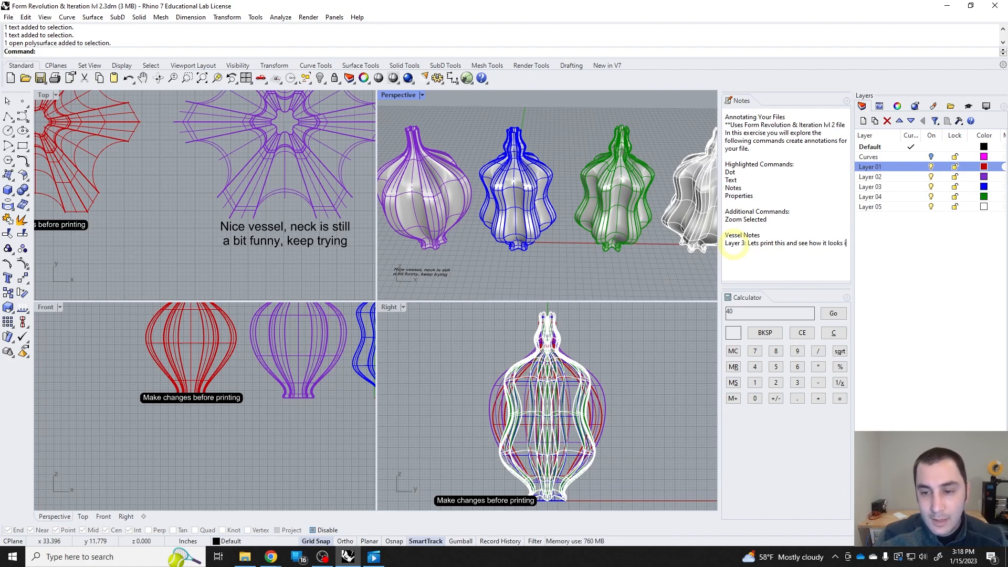
pyautogui.write('n dimensiona')
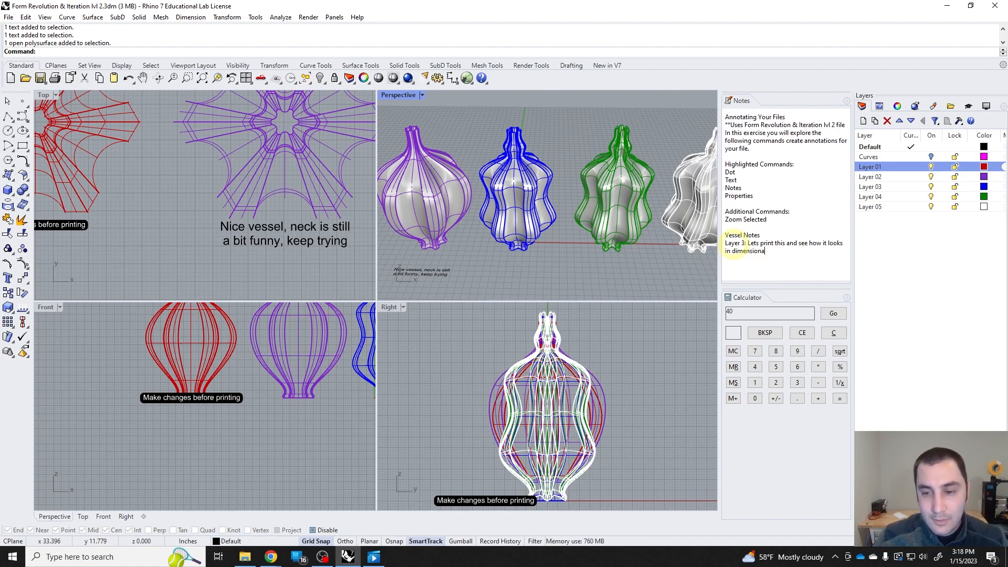
pyautogui.write('l space')
# - Inspect the blue vase's shoulder and extend its note with ". Maybe tweak angle of shoulder first as right now, it has a stark overhand"
pyautogui.scroll(6, 525, 178)
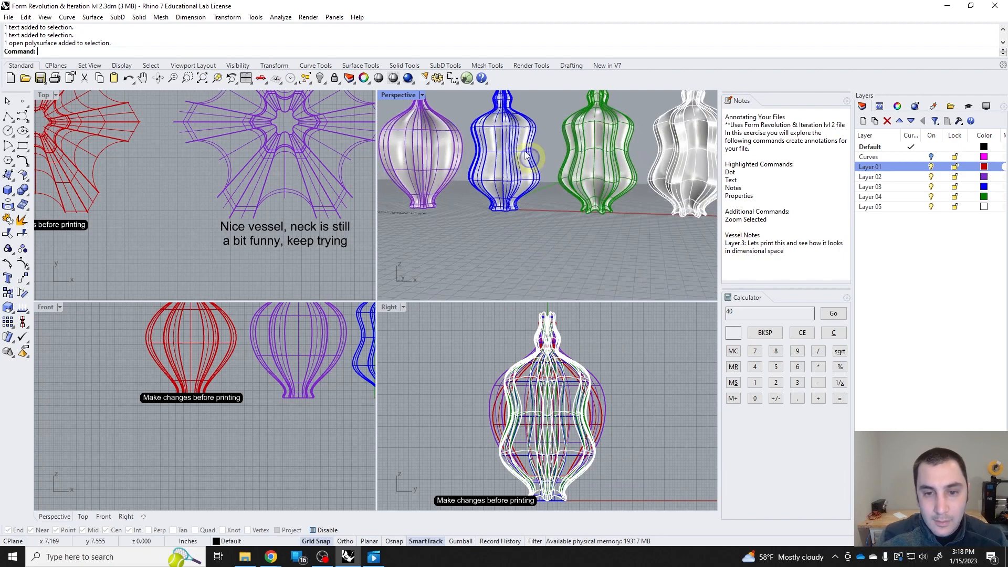
pyautogui.moveTo(498, 133)
pyautogui.mouseDown(button='right')
pyautogui.moveTo(513, 127)
pyautogui.moveTo(496, 138)
pyautogui.mouseUp(button='right')
pyautogui.click(792, 256)
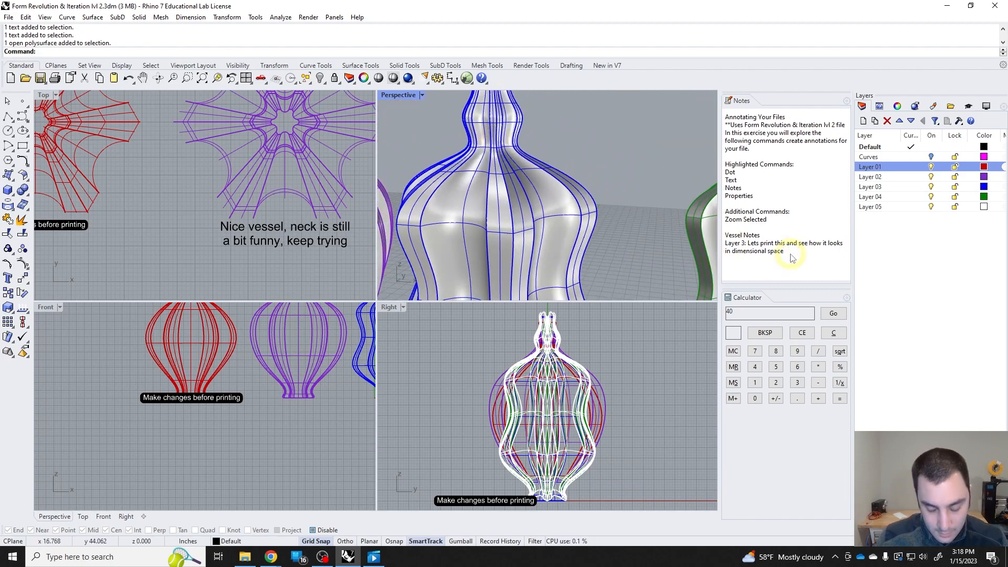
pyautogui.write('. Maybe t')
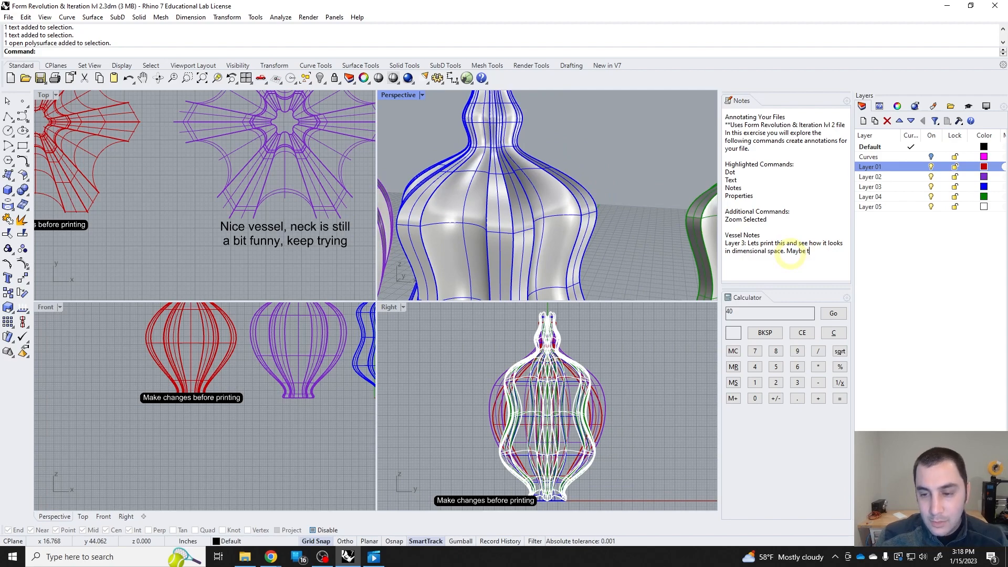
pyautogui.write('weak a')
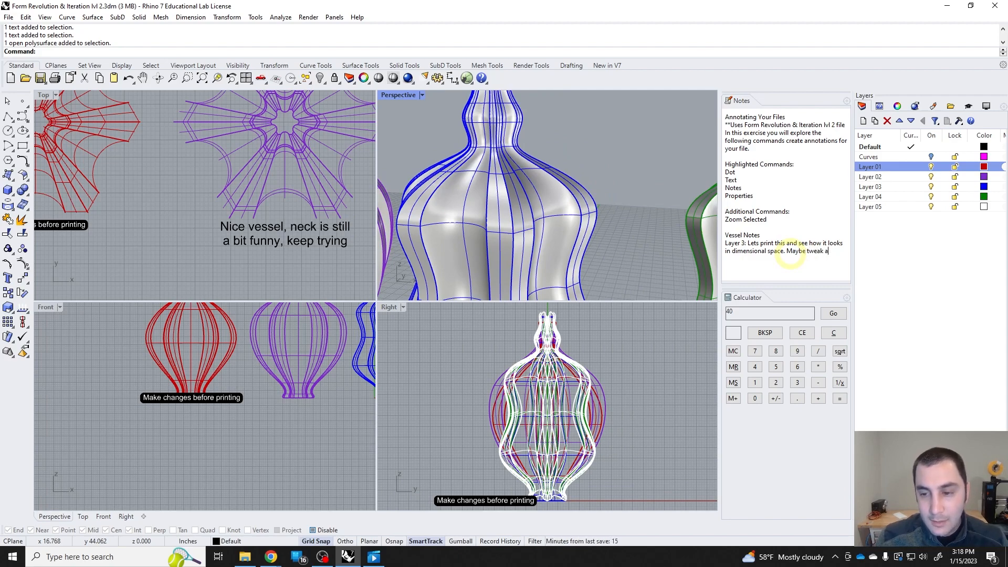
pyautogui.write('bnle of shou')
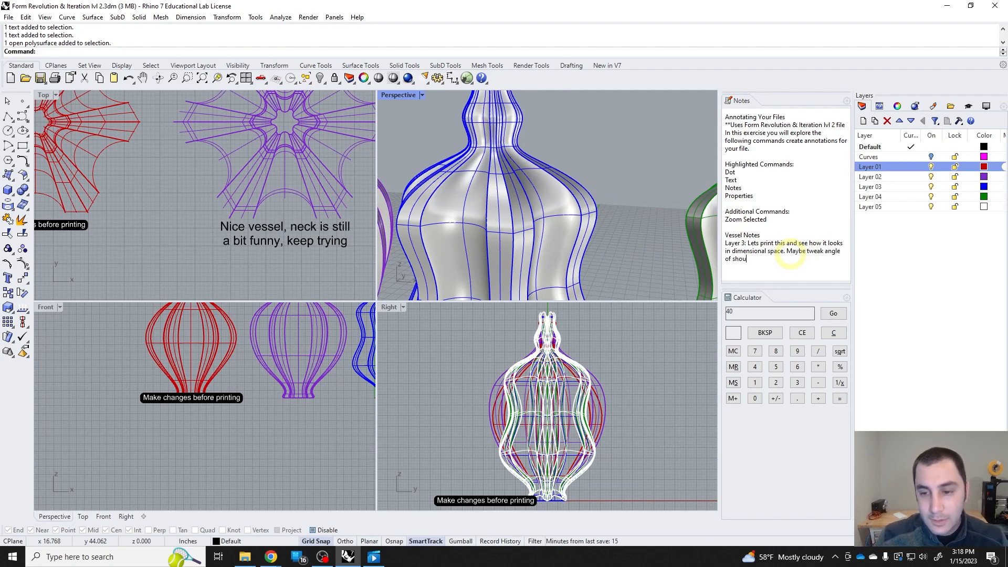
pyautogui.write('lder first a')
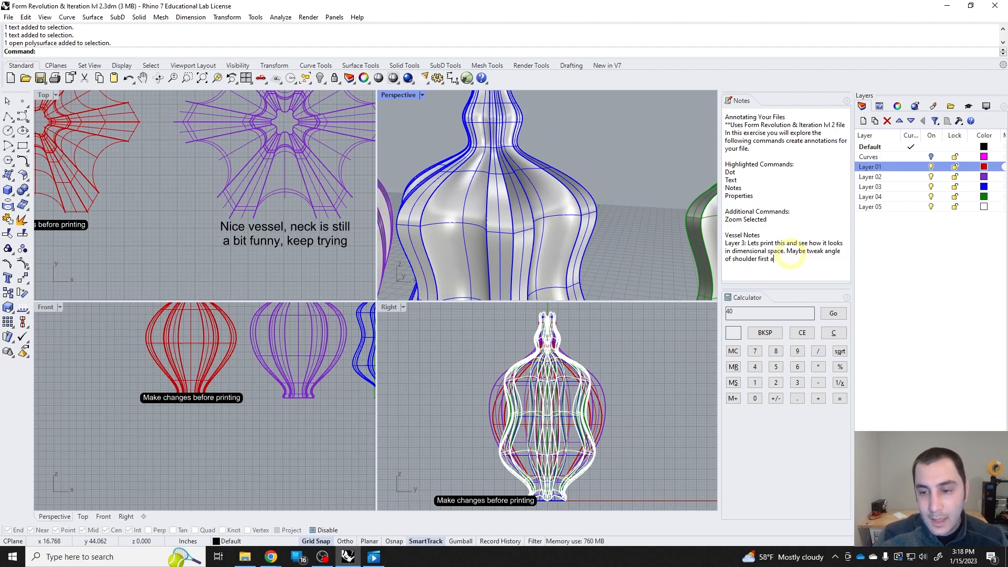
pyautogui.write('s right now,')
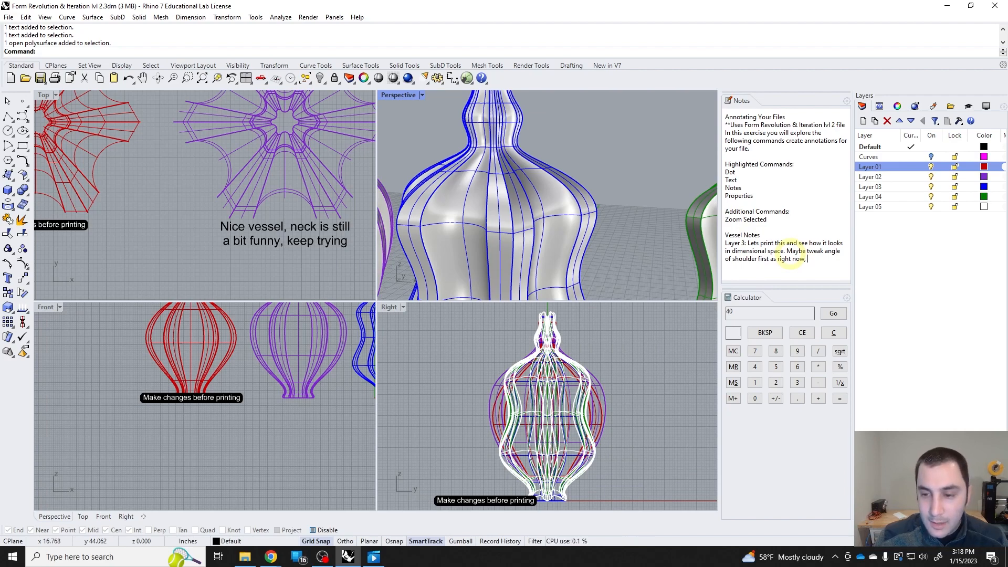
pyautogui.write('it has a')
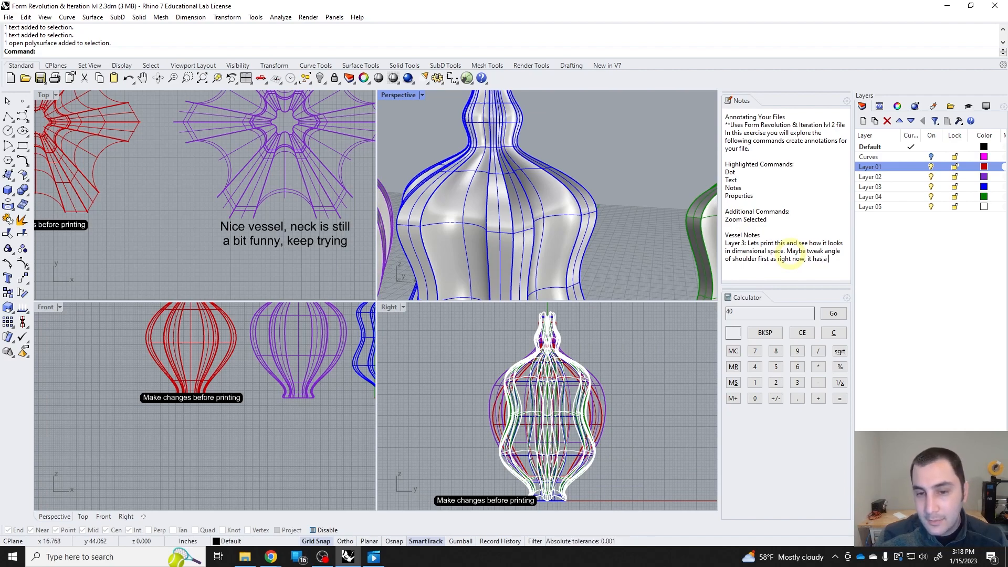
pyautogui.write(' stark')
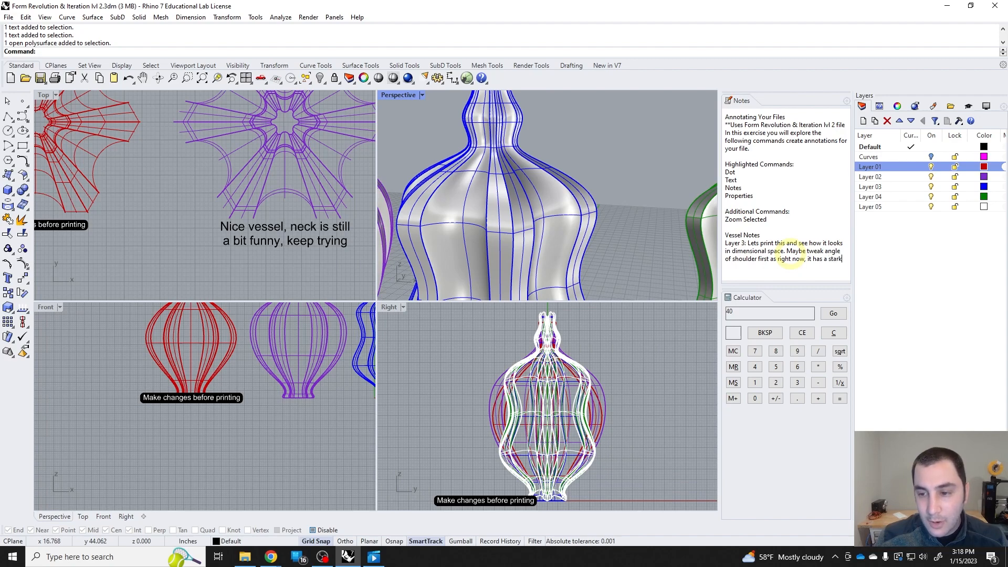
pyautogui.write(' overhand')
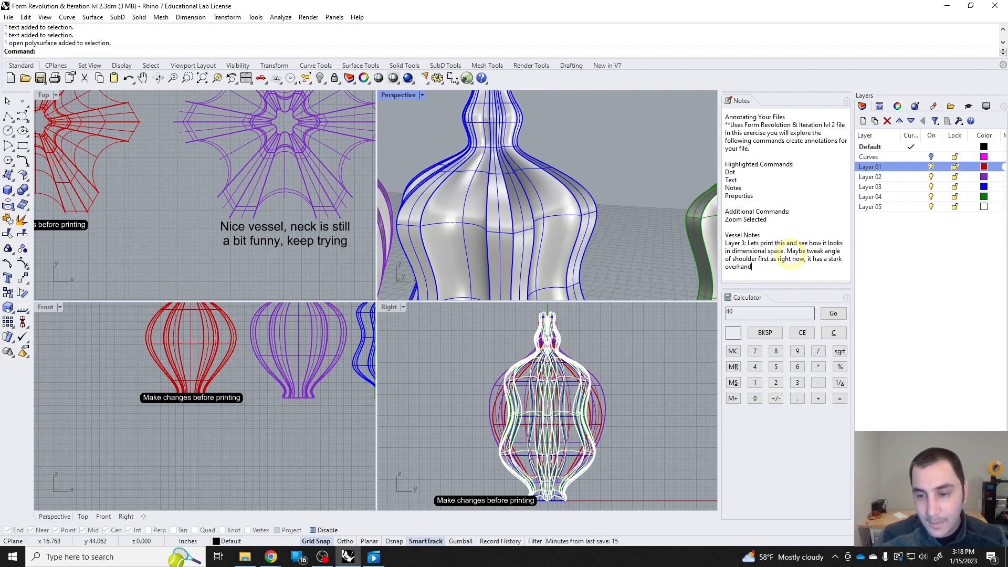
# - Finish the Layer 3 note with "-- wont print so well."
pyautogui.write(' -0-')
pyautogui.press('BackSpace')
pyautogui.press('BackSpace')
pyautogui.write('-0')
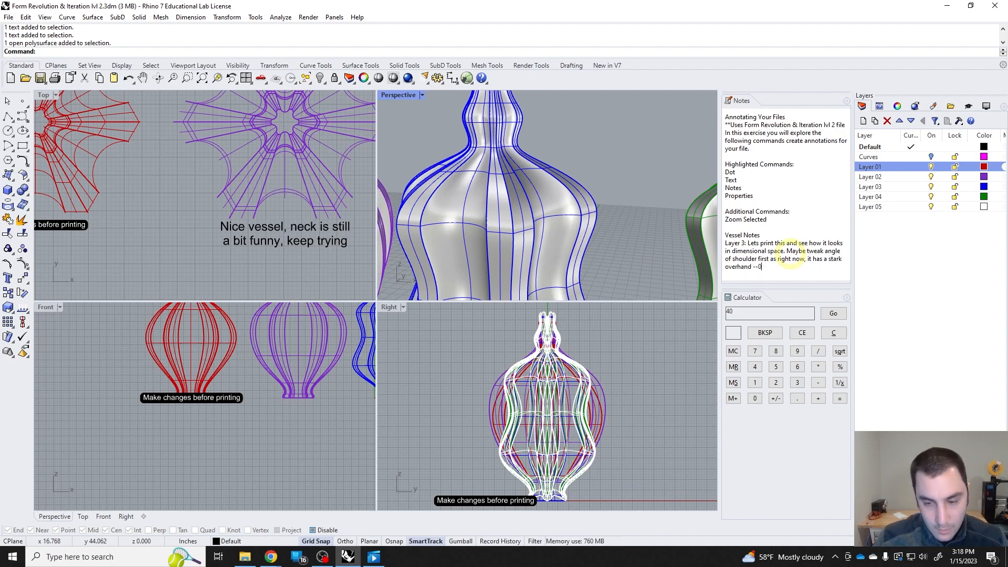
pyautogui.press('BackSpace')
pyautogui.write(' wont pri')
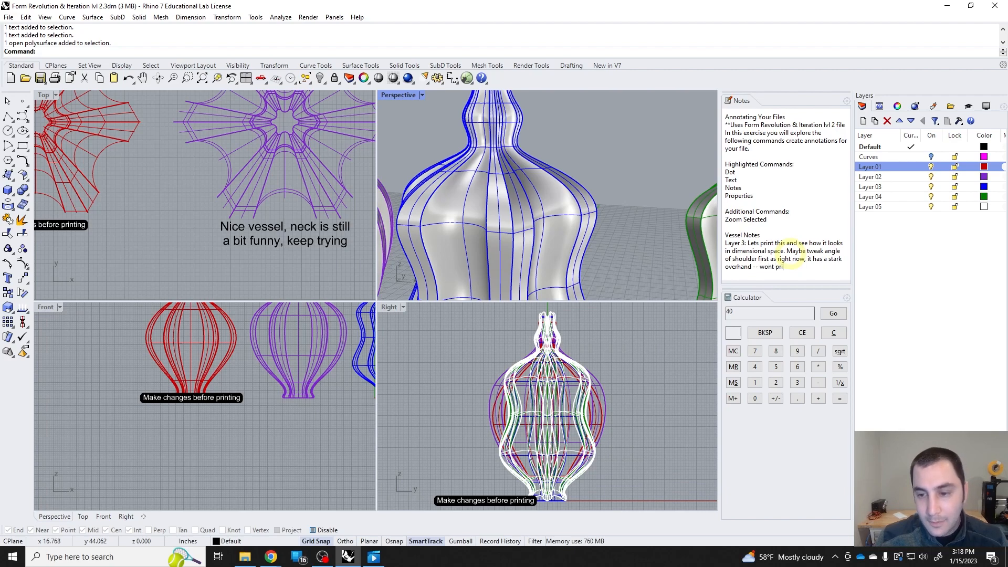
pyautogui.write('nt so well.')
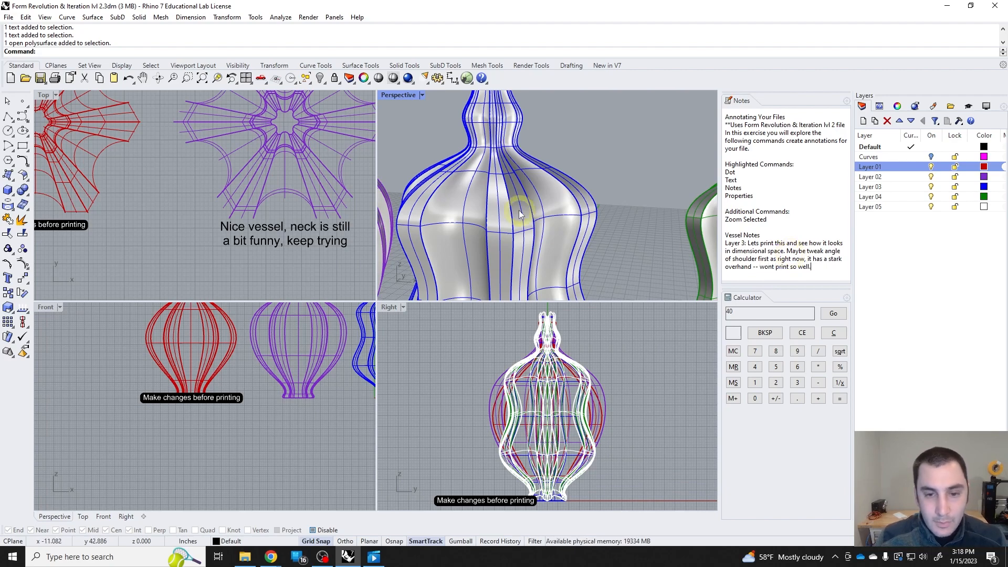
# - Select the green vase in the Perspective view
pyautogui.scroll(-4, 551, 210)
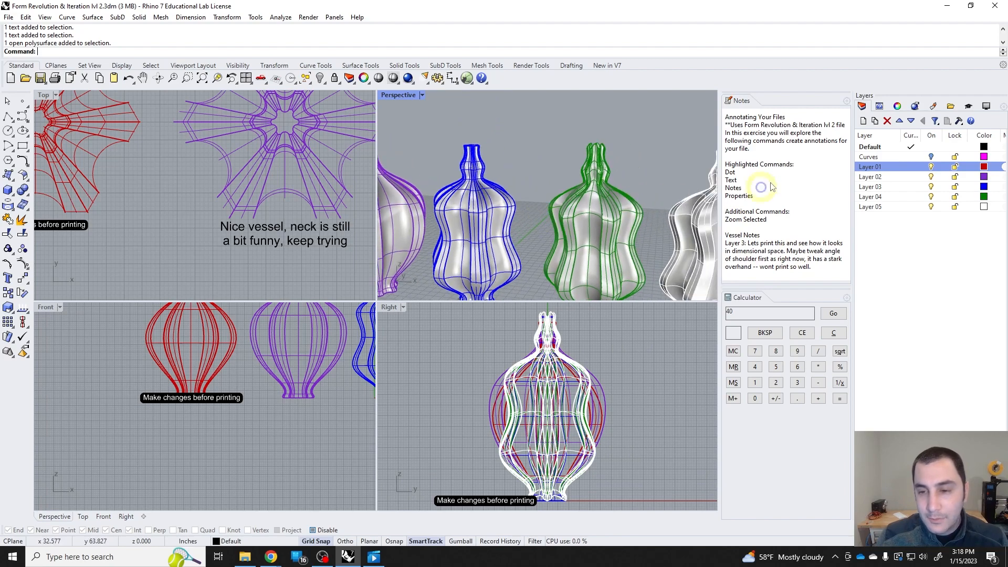
pyautogui.keyDown('shift'); pyautogui.moveTo(592, 228); pyautogui.dragTo(547, 222, button='right'); pyautogui.keyUp('shift')
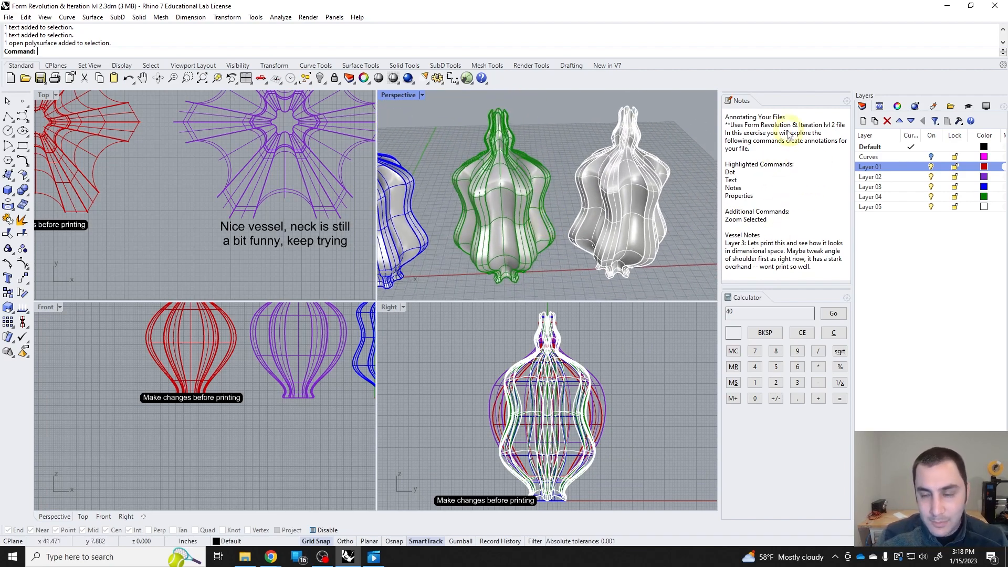
pyautogui.scroll(2, 594, 184)
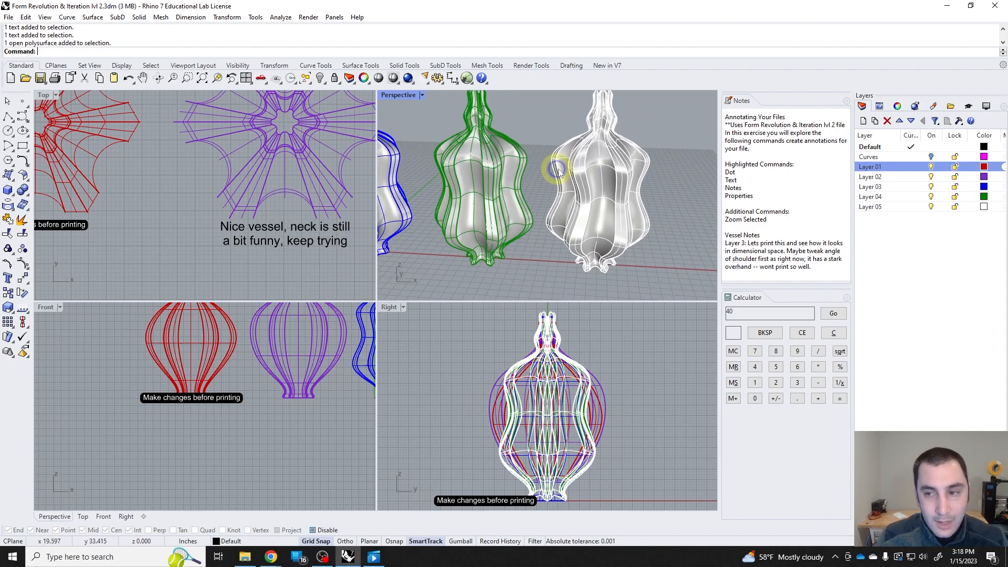
pyautogui.scroll(-2, 522, 195)
pyautogui.click(522, 196)
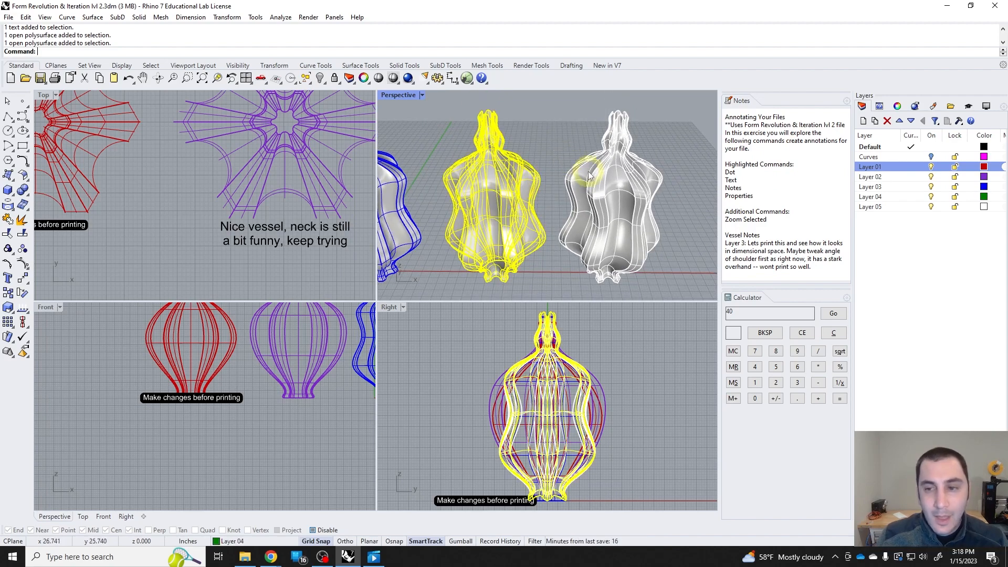
pyautogui.moveTo(503, 177); pyautogui.dragTo(605, 173, button='right')
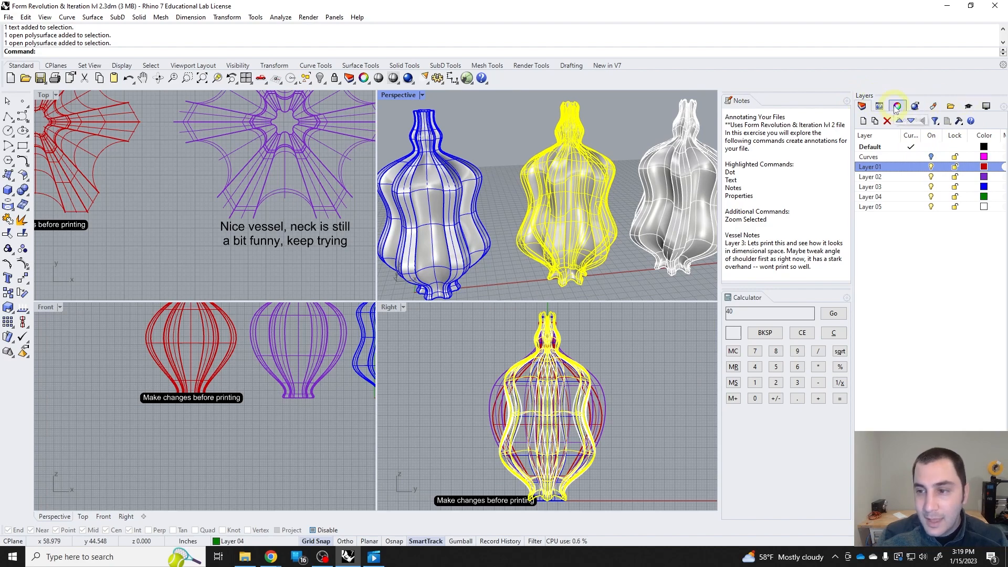
# - Check that Properties is enabled among the available panels and show the selected green vase's object properties
pyautogui.rightClick(987, 107)
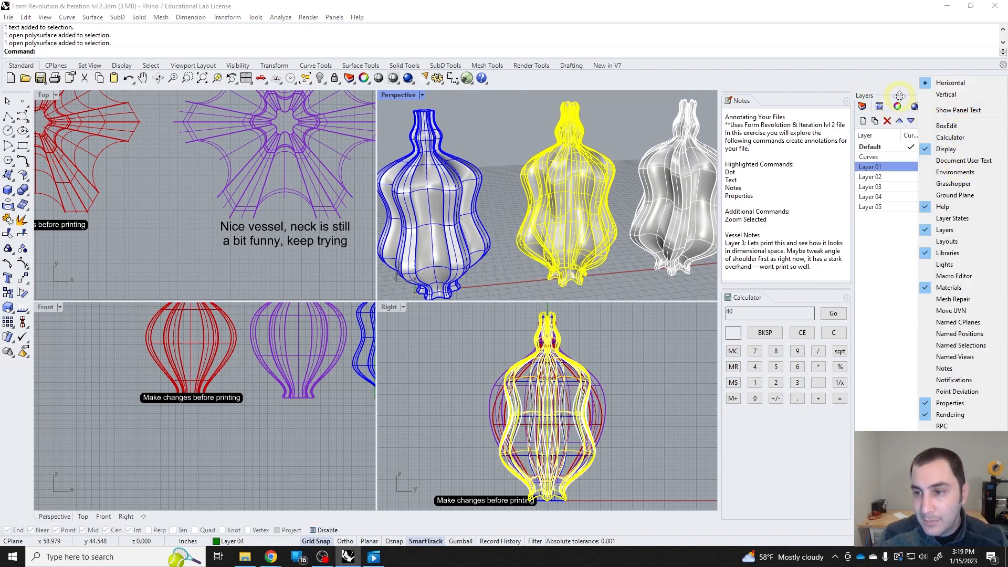
pyautogui.click(969, 85)
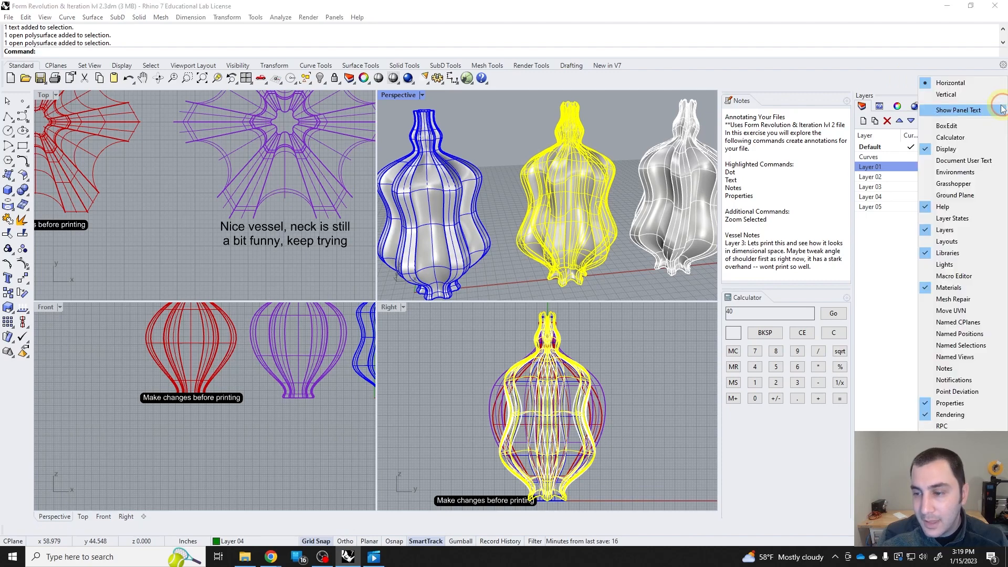
pyautogui.rightClick(989, 105)
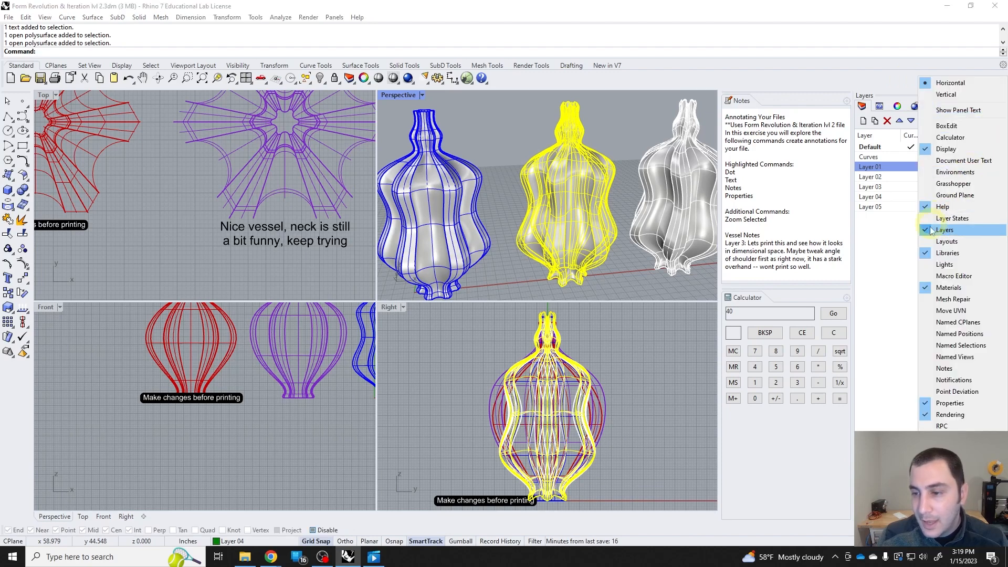
pyautogui.click(927, 402)
pyautogui.click(898, 106)
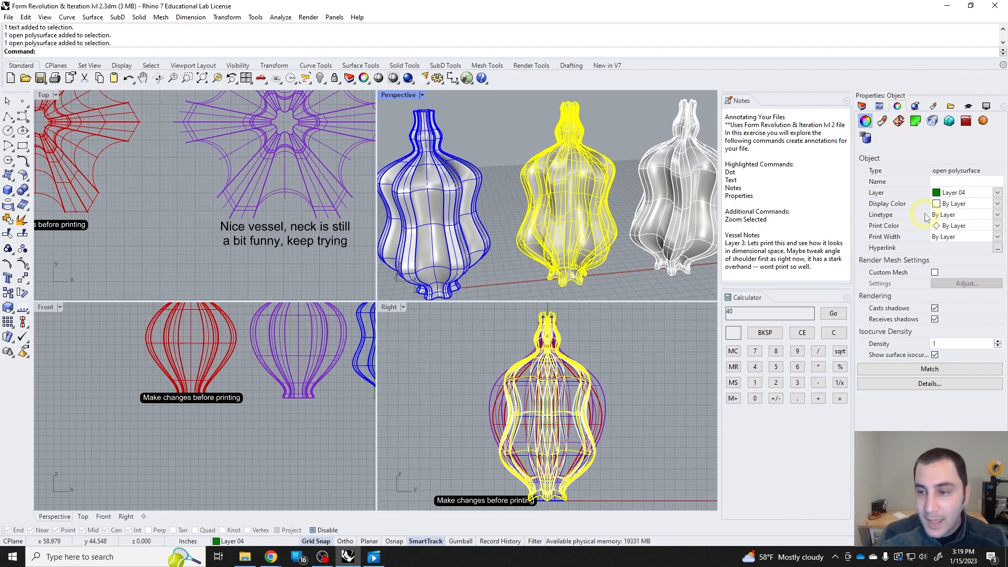
# - Review the layer and display color choices in the green vase's object properties
pyautogui.click(998, 193)
pyautogui.click(998, 193)
pyautogui.click(996, 205)
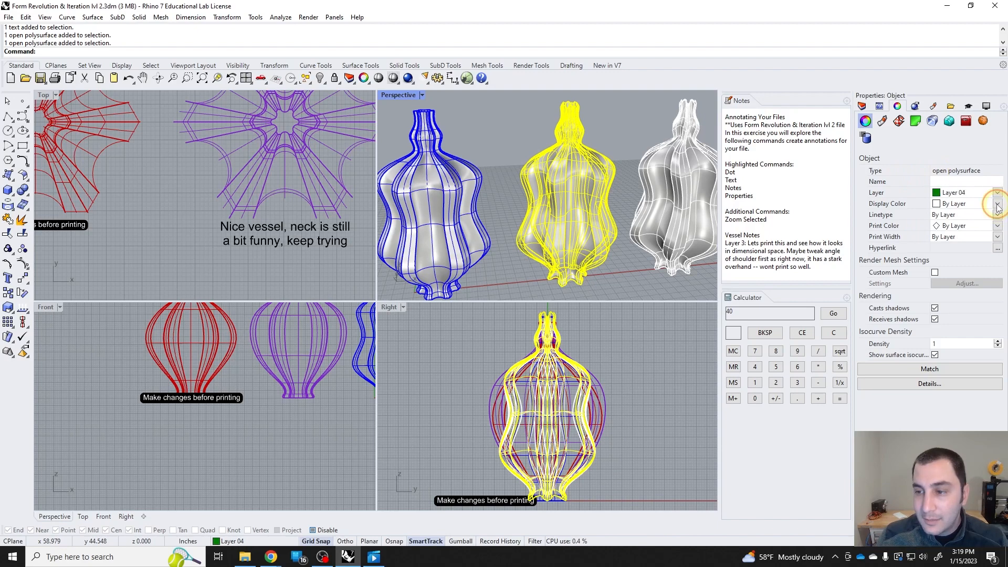
pyautogui.click(998, 206)
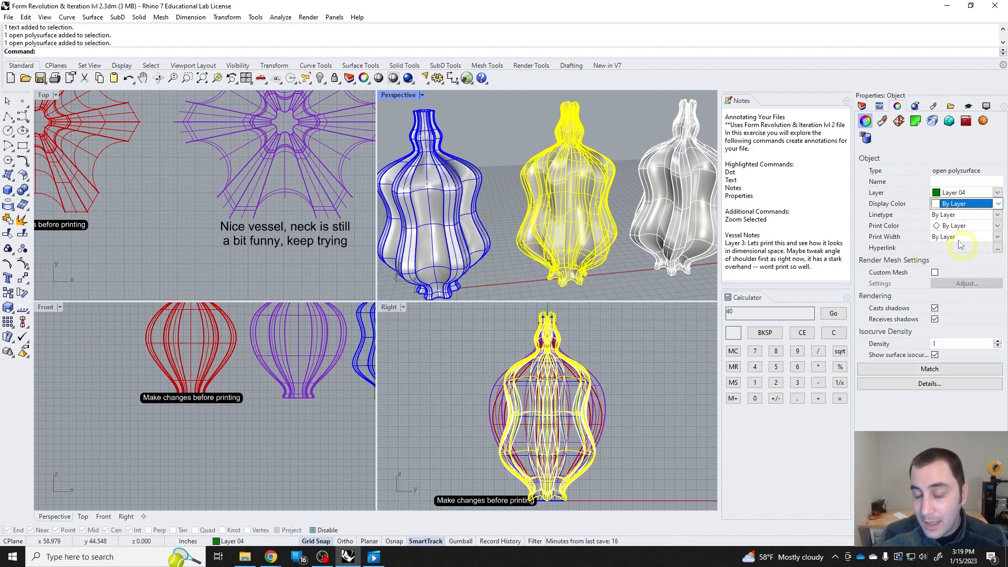
pyautogui.click(948, 178)
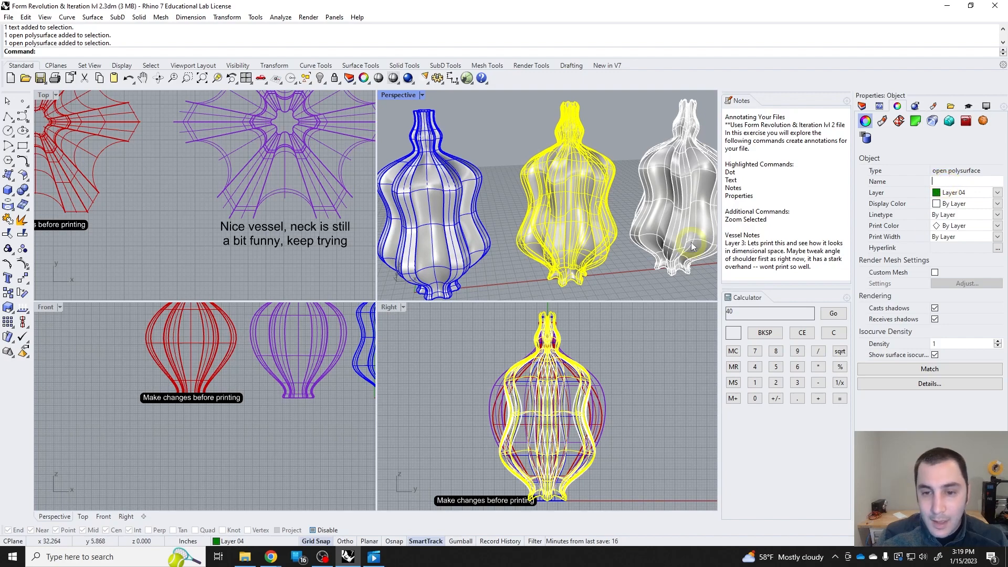
pyautogui.moveTo(590, 213); pyautogui.dragTo(563, 222, button='right')
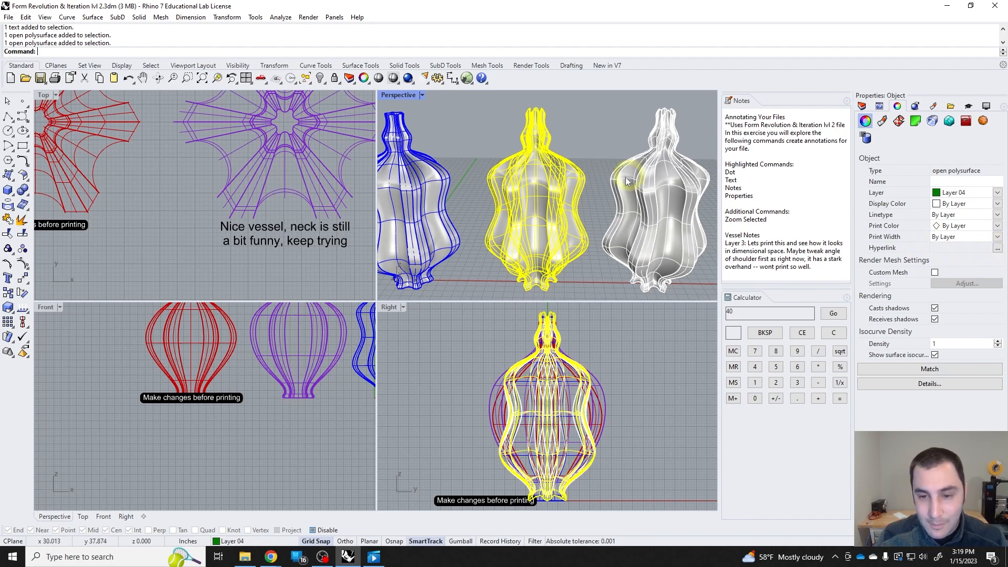
pyautogui.moveTo(586, 191); pyautogui.dragTo(580, 201, button='right')
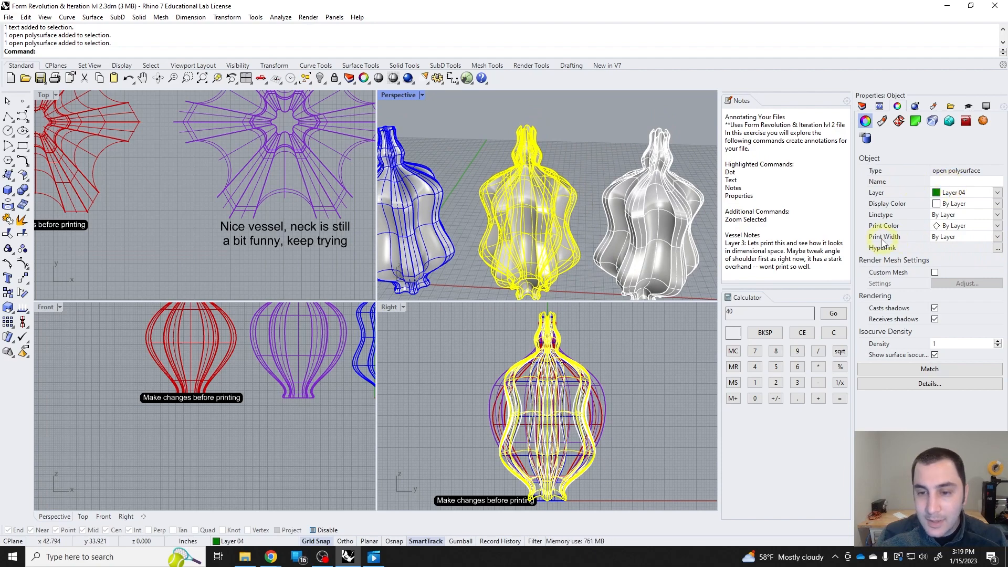
pyautogui.click(578, 162)
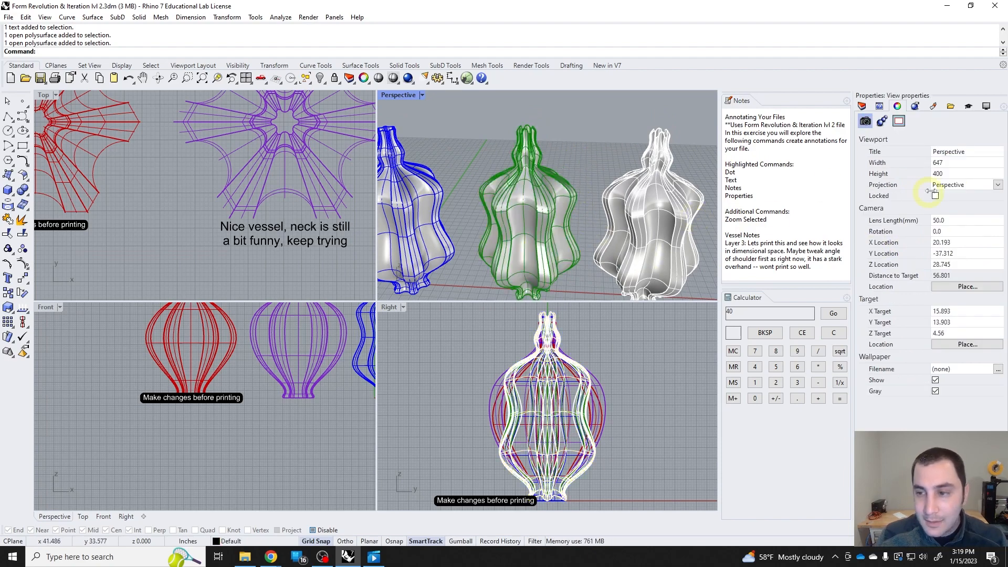
pyautogui.click(550, 188)
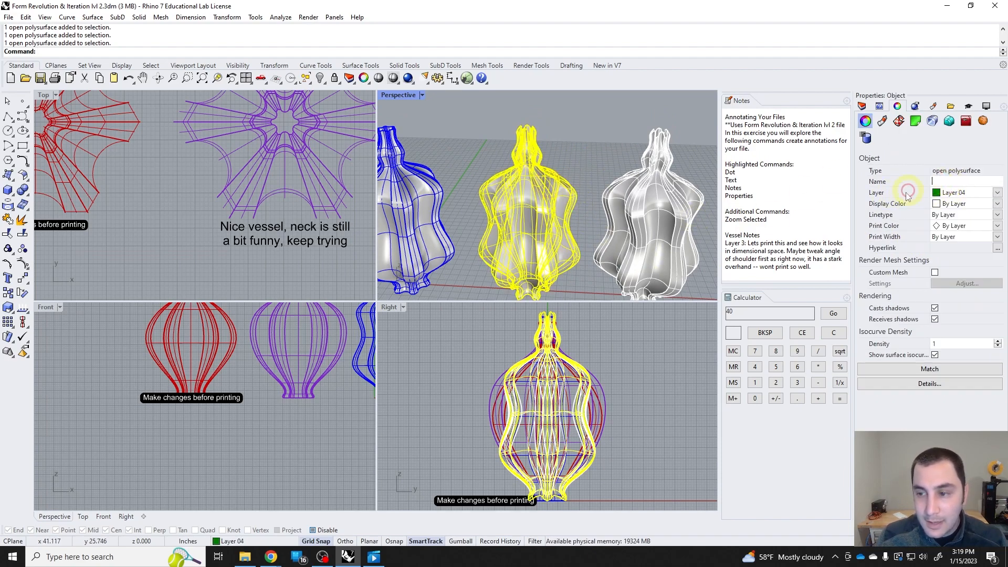
pyautogui.click(580, 142)
# - Select the green vase in the Perspective view and name the object "Alvin Ailey Award 2023"
pyautogui.click(549, 183)
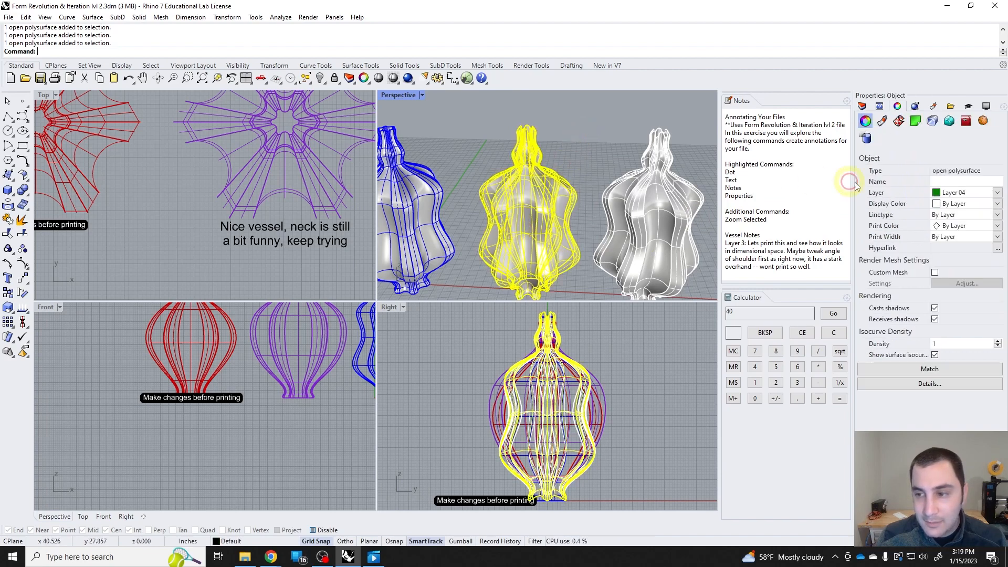
pyautogui.click(947, 181)
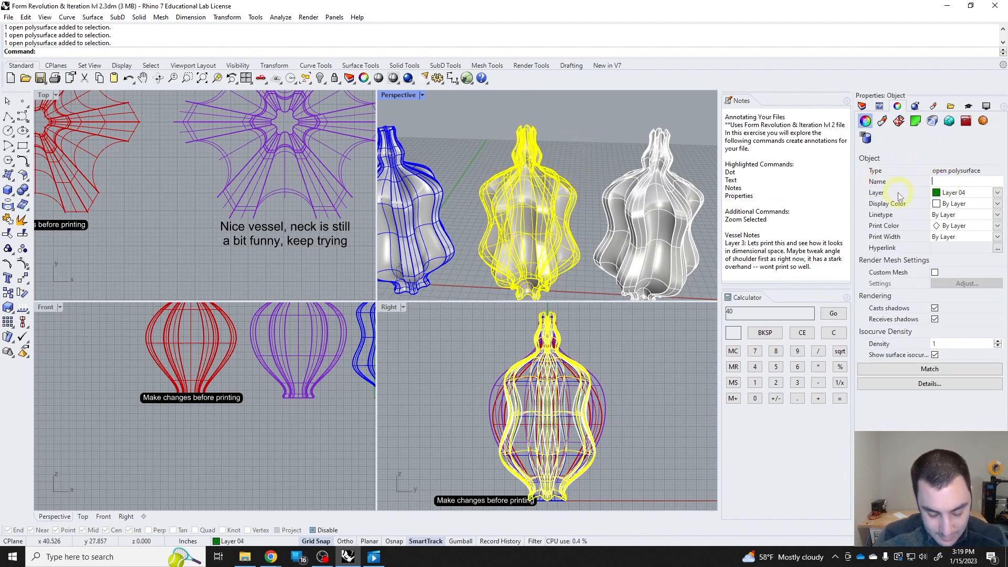
pyautogui.write('Alv')
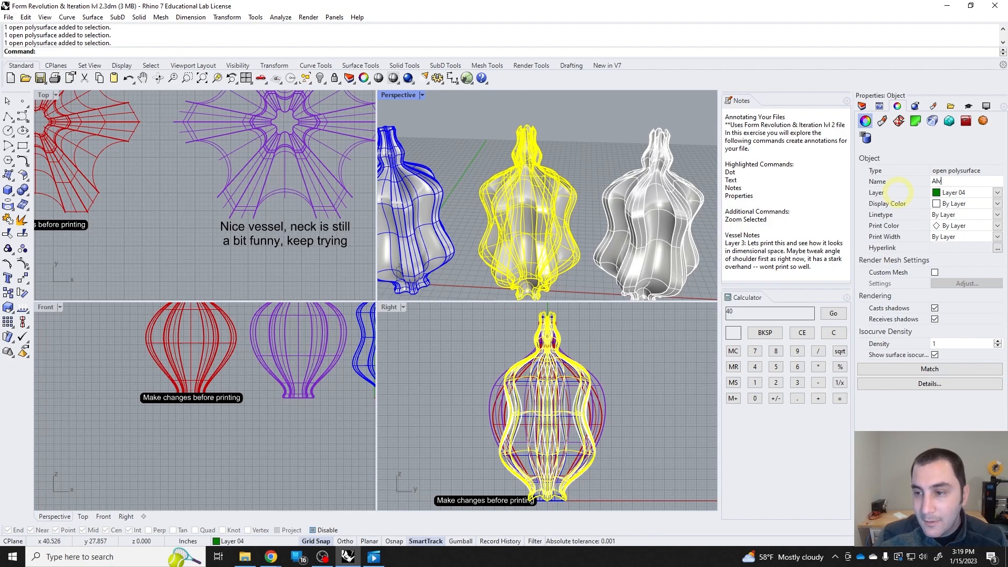
pyautogui.write('in Ailey')
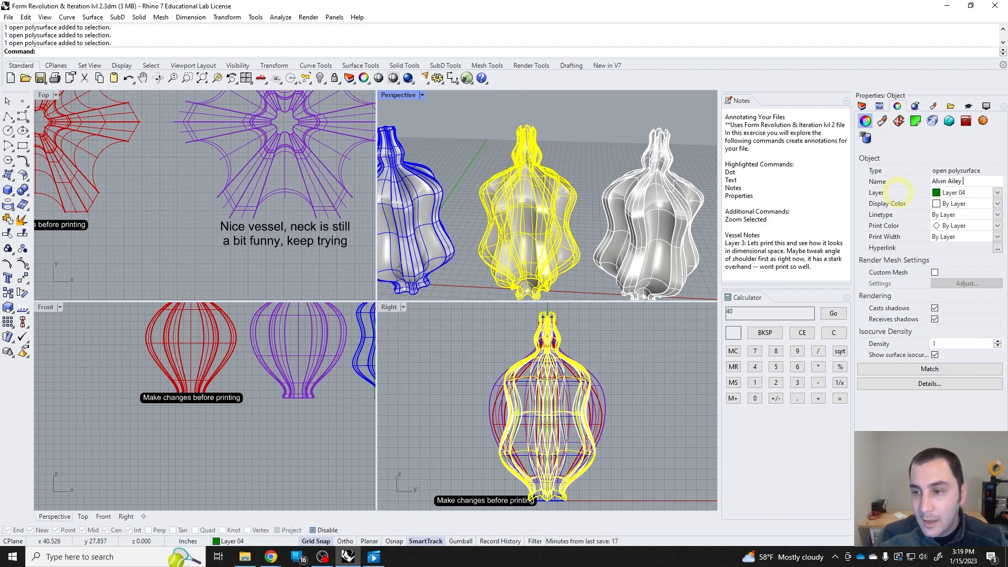
pyautogui.write(' A')
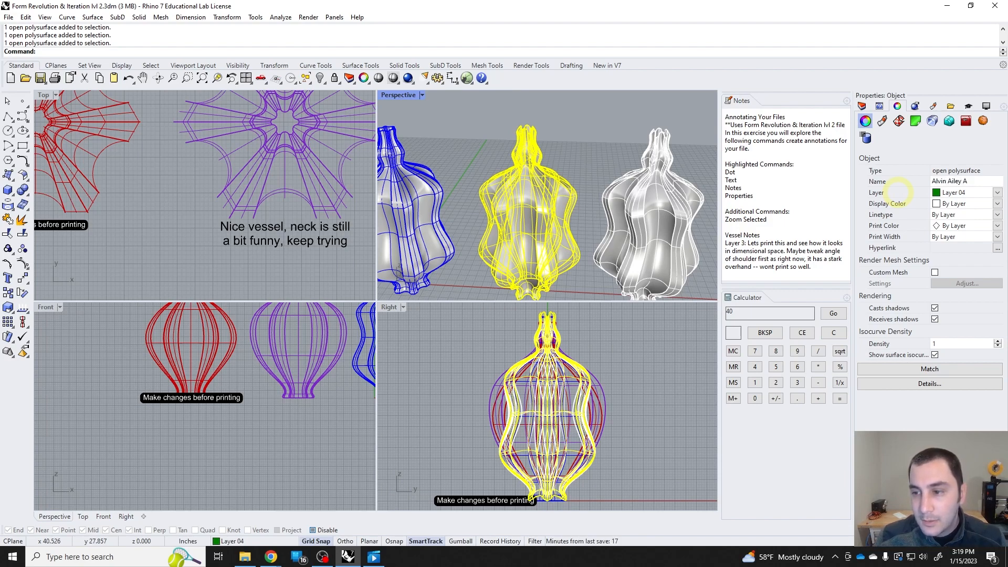
pyautogui.write('ward 2023')
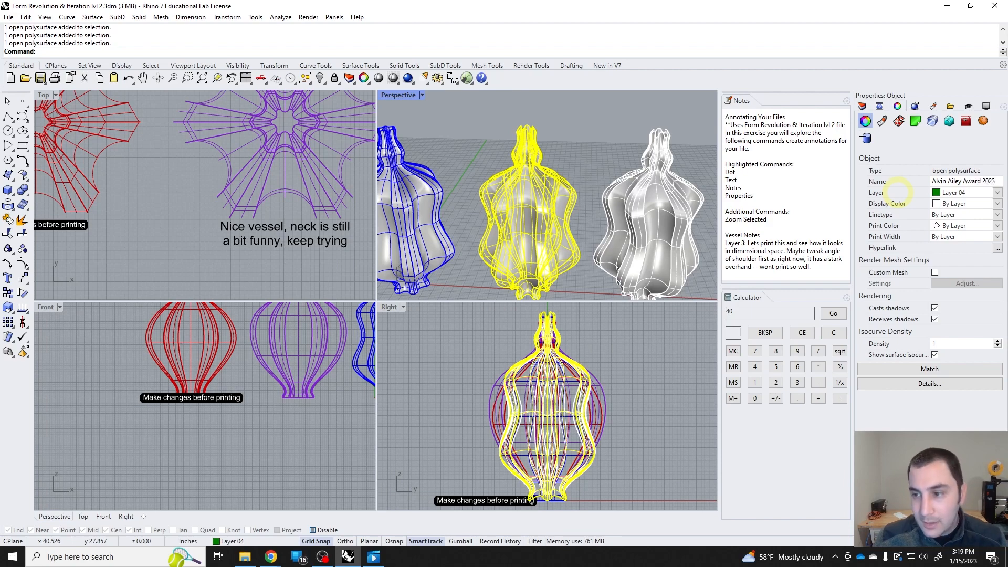
pyautogui.write(' --')
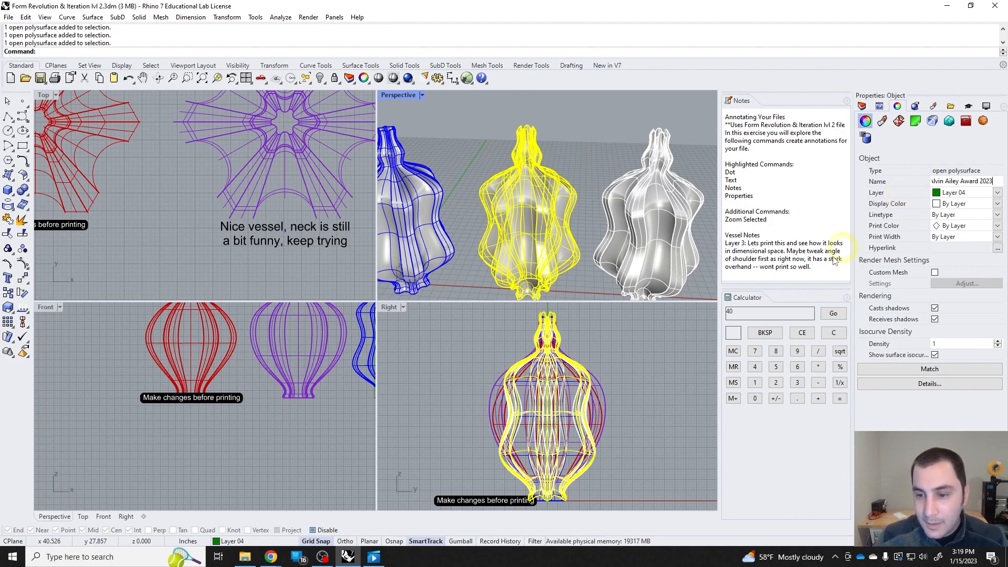
# - Below the Layer 3 entry in the document notes, add "Layer 4: Needs to be printed by March 1st." after a blank line
pyautogui.click(813, 268)
pyautogui.press('Return')
pyautogui.press('Return')
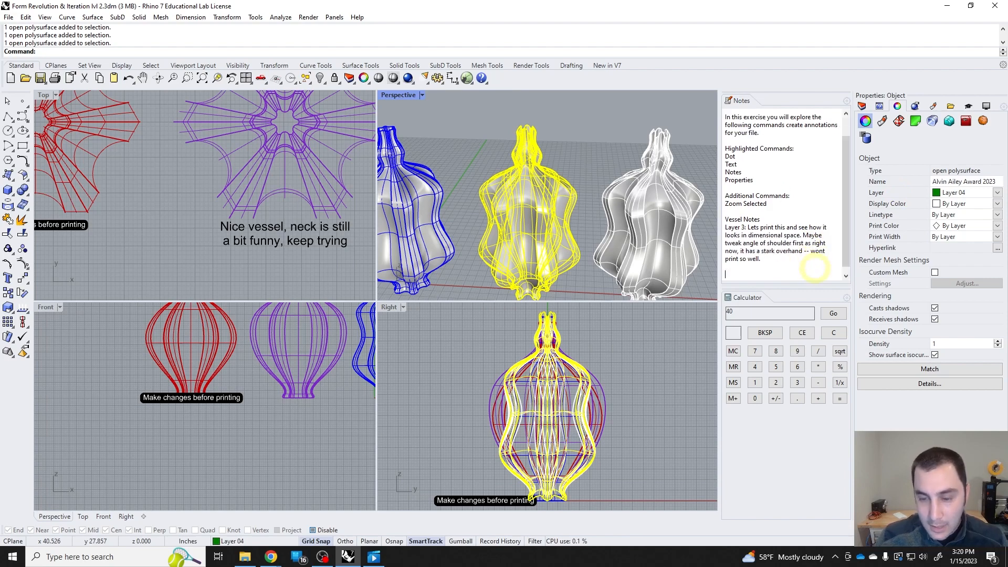
pyautogui.write('Layer 4')
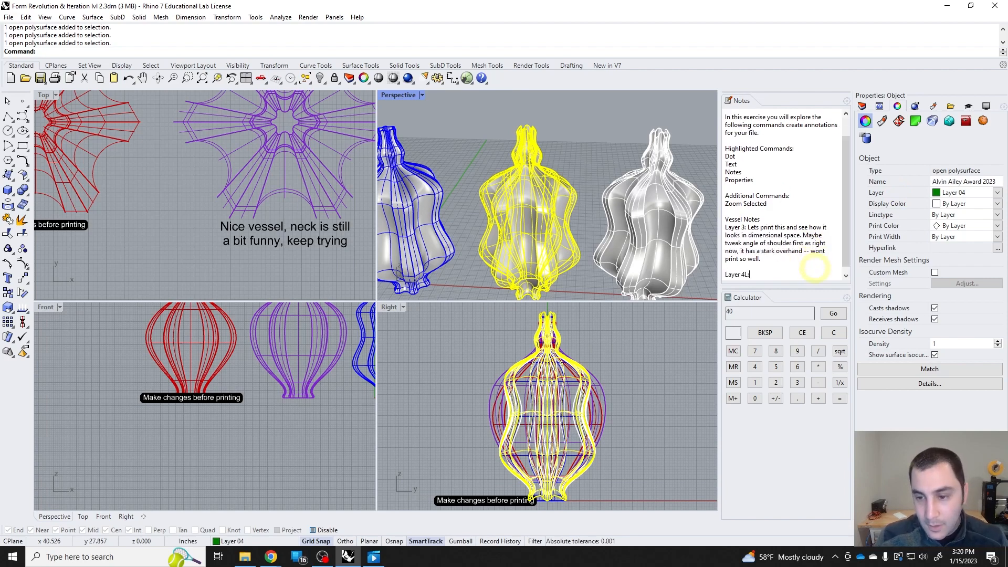
pyautogui.write(': Needs ')
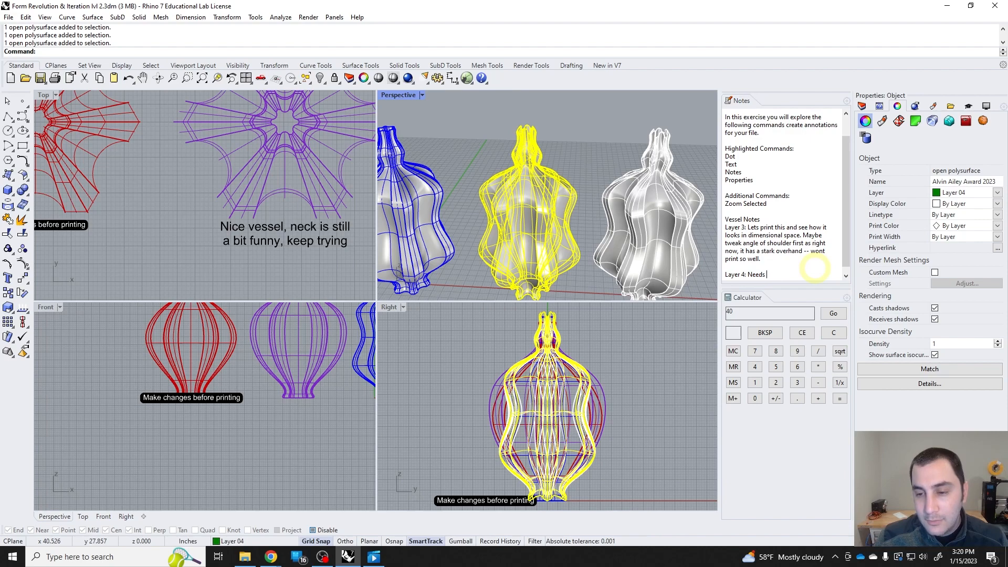
pyautogui.write('t')
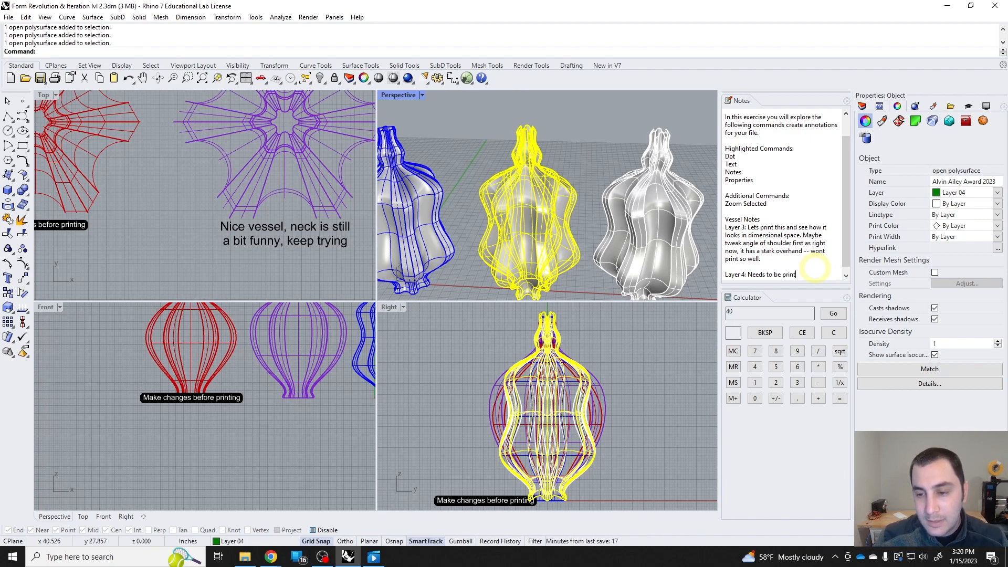
pyautogui.write('o pe printed by March 1st. -')
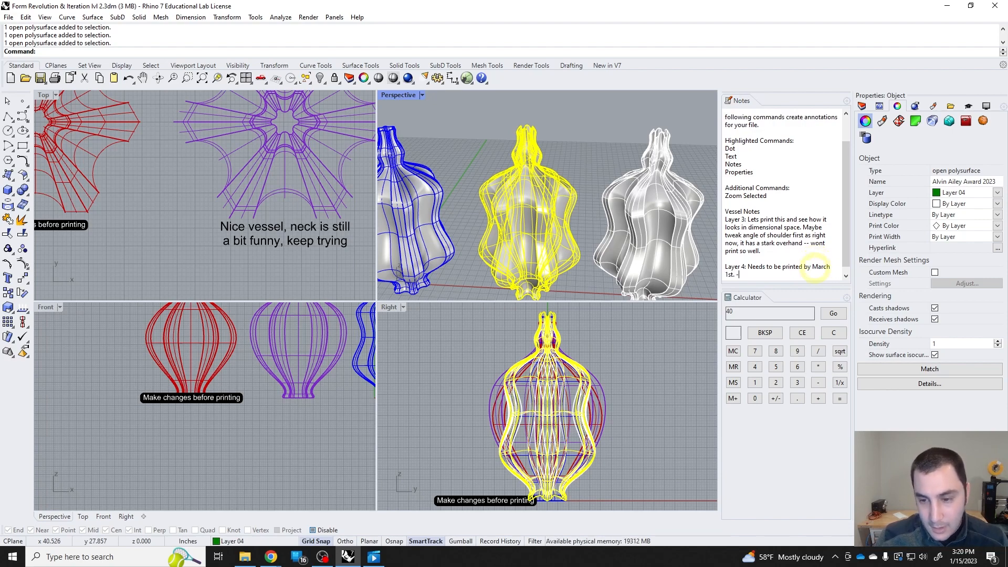
# - Finish the Layer 4 note with "-- needs to be made in Rockite by March 15th."
pyautogui.press('BackSpace')
pyautogui.press('BackSpace')
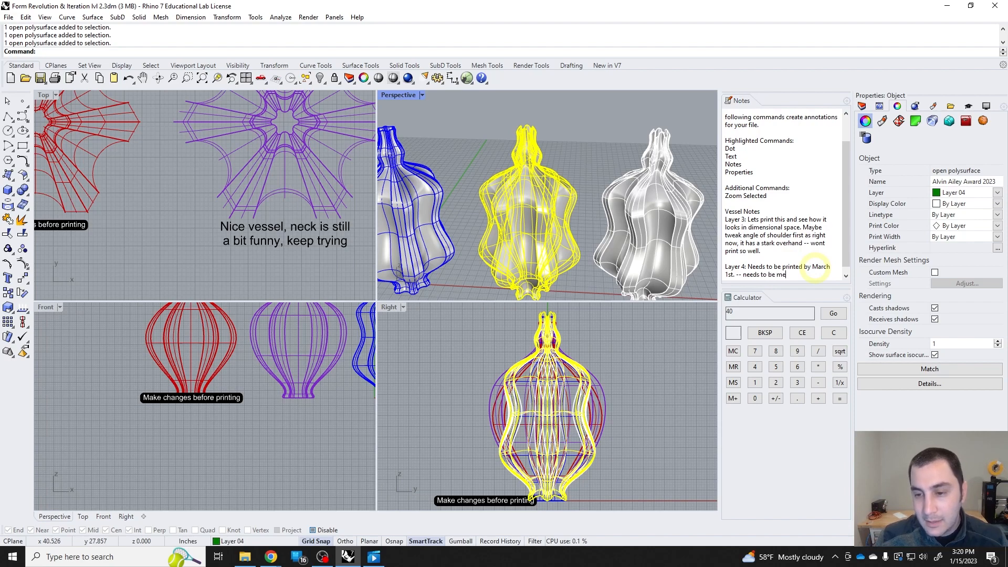
pyautogui.write('de in Ro')
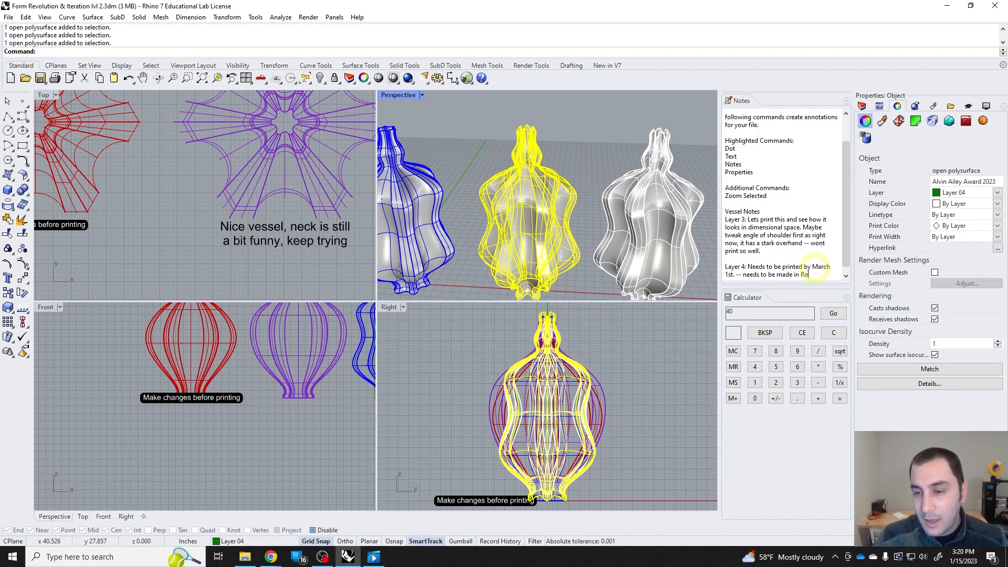
pyautogui.write('ckite by ')
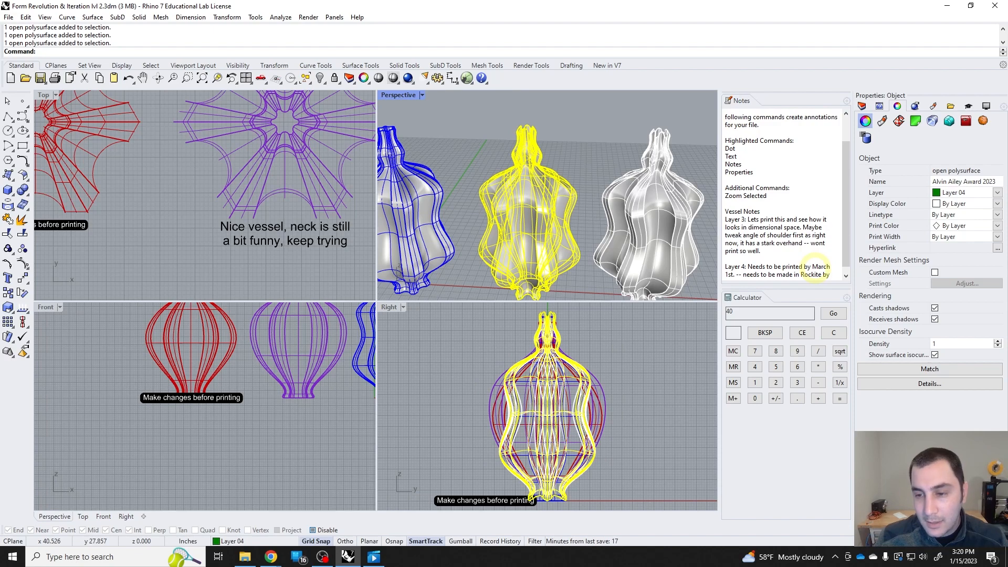
pyautogui.write('March 15')
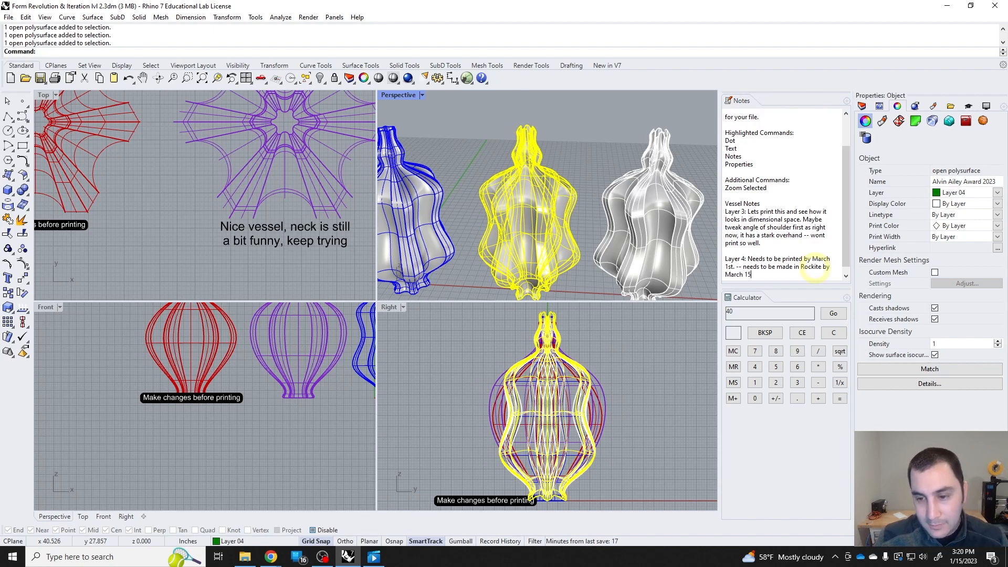
pyautogui.write('th.')
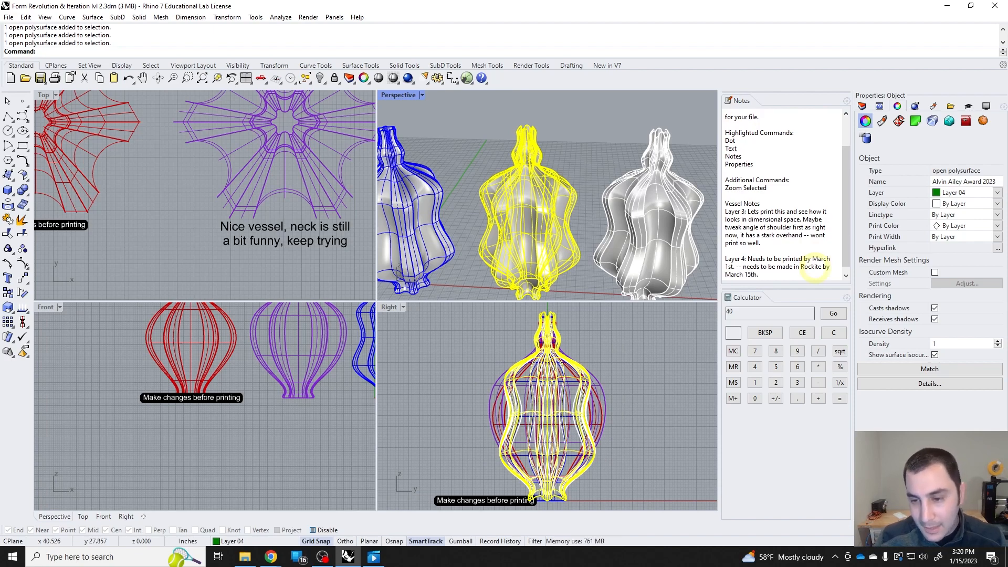
# - Deselect the green vase and show the layer list with all five vases framed in the Perspective view
pyautogui.click(577, 164)
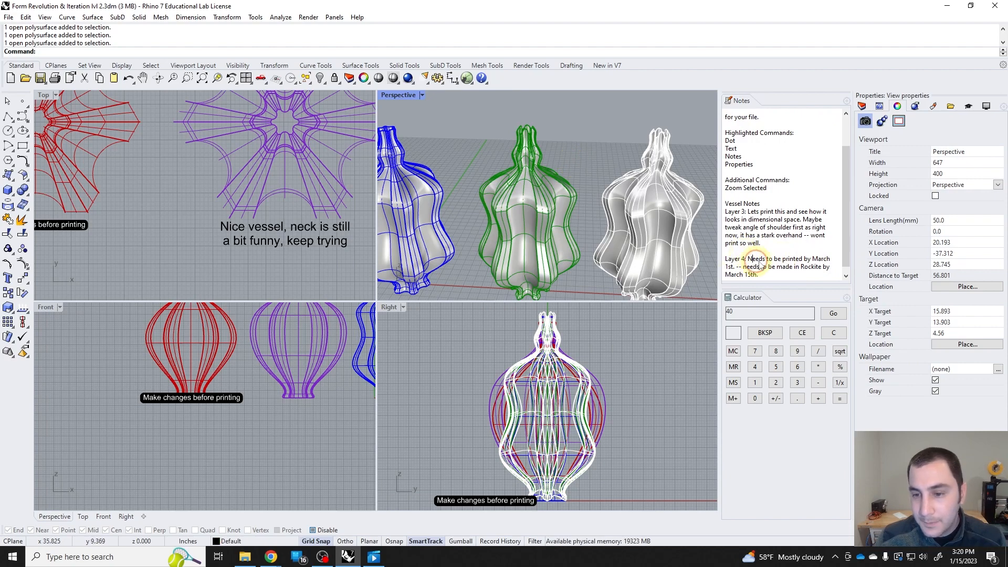
pyautogui.click(864, 107)
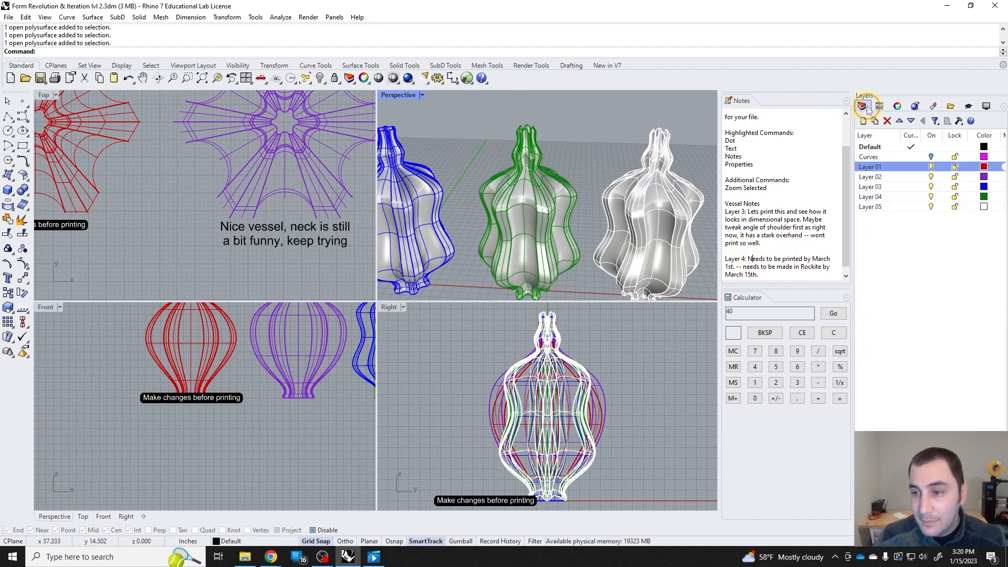
pyautogui.scroll(-5, 526, 198)
pyautogui.click(703, 158)
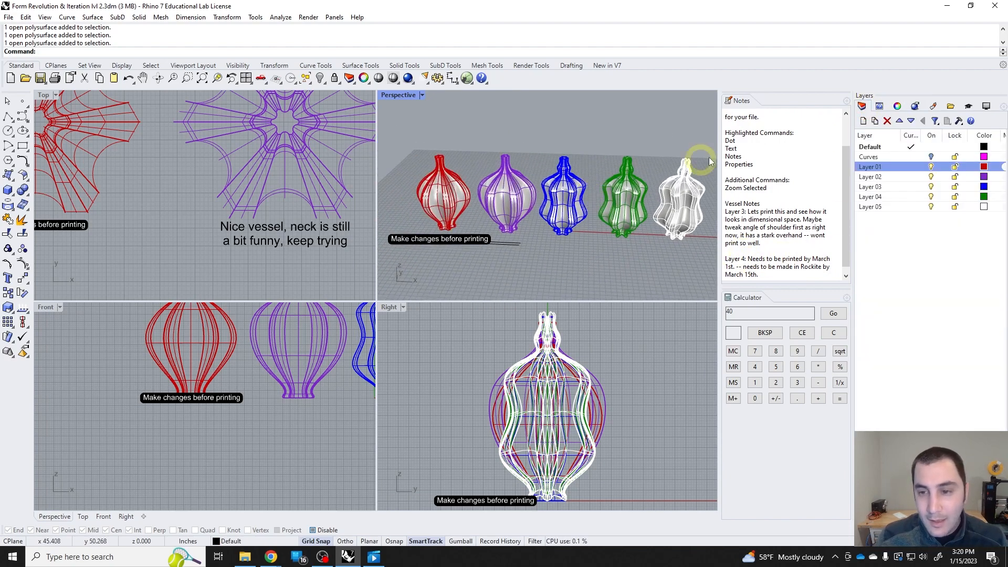
pyautogui.moveTo(578, 189); pyautogui.dragTo(609, 193, button='right')
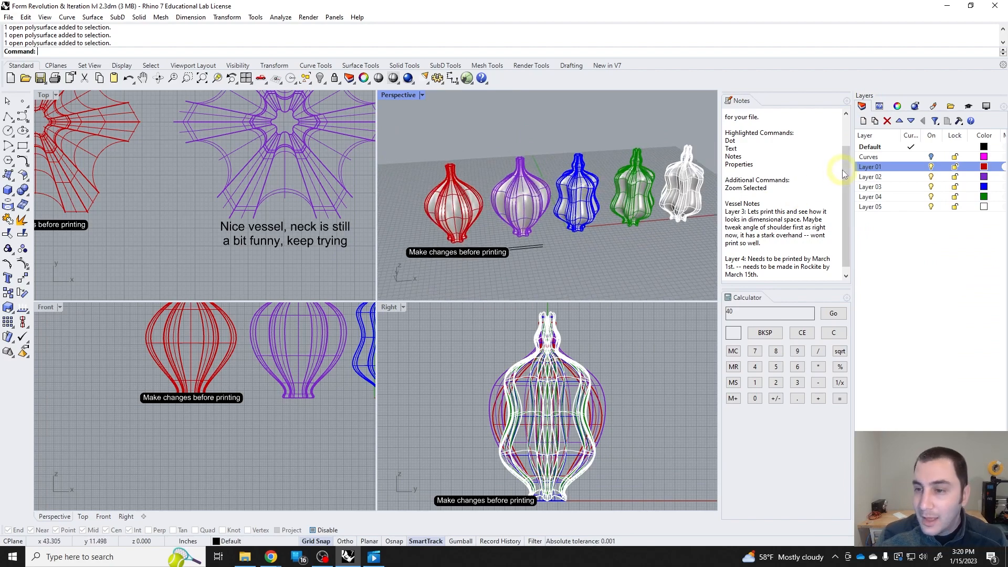
# - Review the document notes from the opening lines to the Layer 4 entry, and the vase annotations in the Top and Perspective views
pyautogui.moveTo(843, 173); pyautogui.dragTo(843, 141)
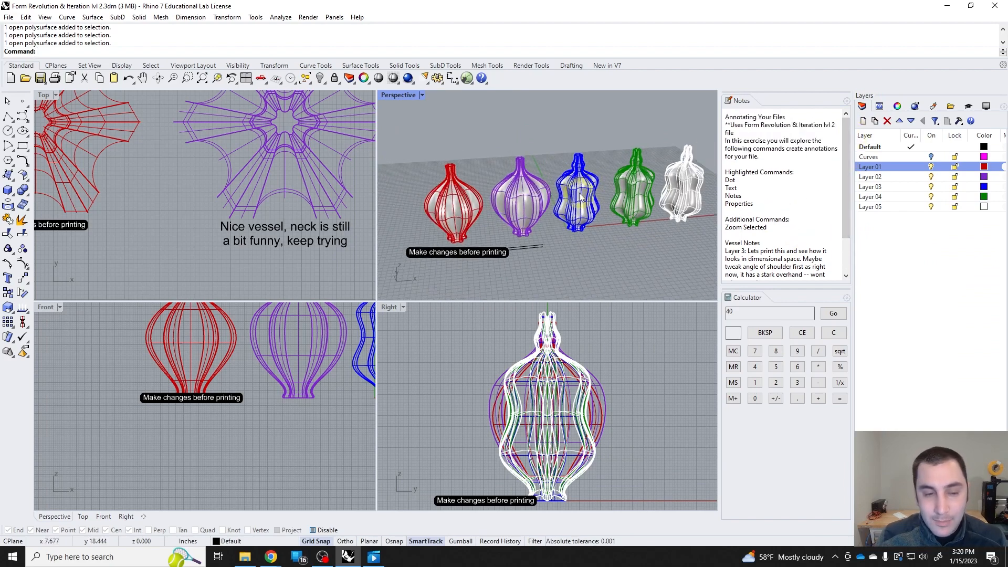
pyautogui.click(489, 243)
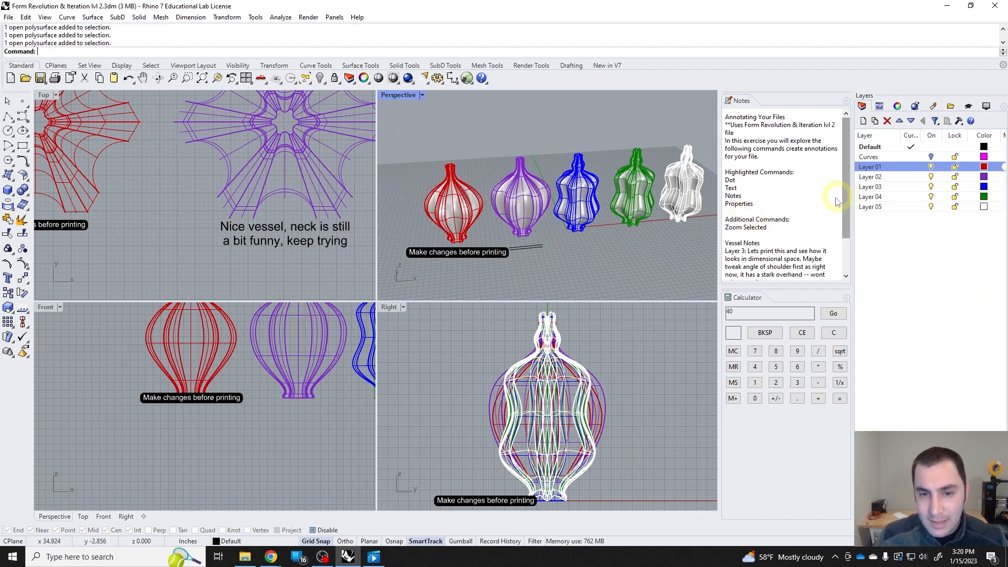
pyautogui.moveTo(847, 209); pyautogui.dragTo(843, 241)
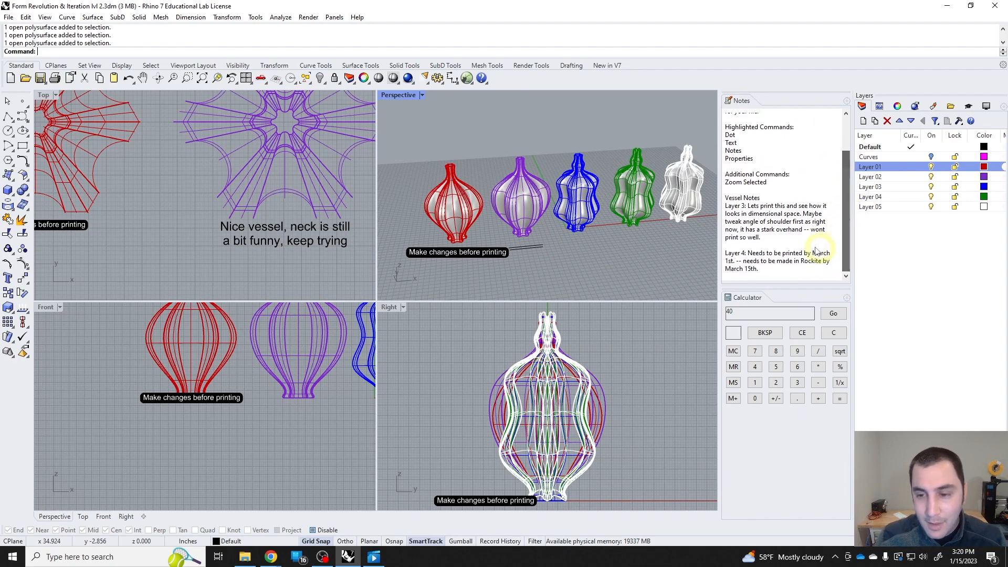
pyautogui.moveTo(618, 229); pyautogui.dragTo(538, 251, button='right')
pyautogui.scroll(-6, 279, 221)
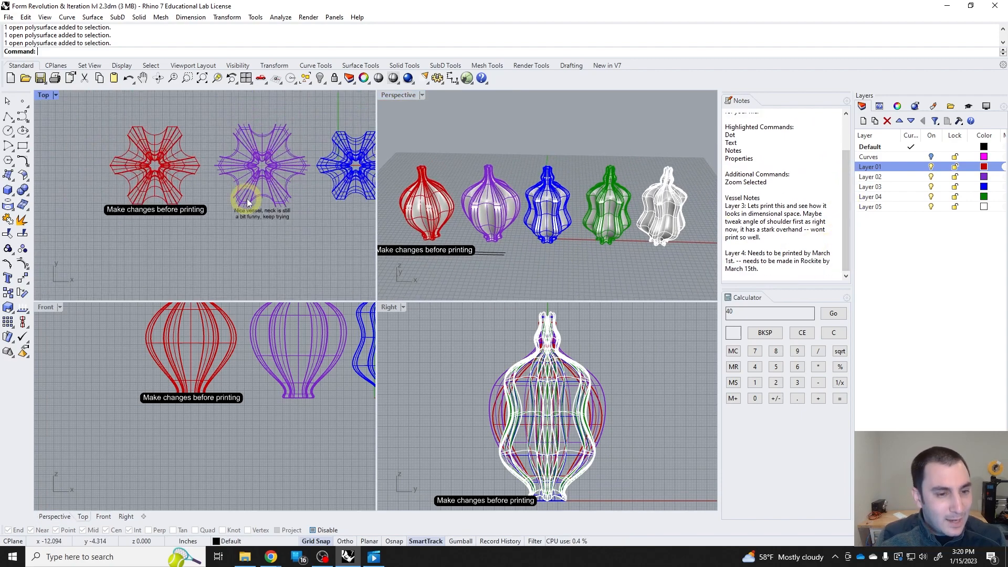
pyautogui.moveTo(514, 219); pyautogui.dragTo(543, 226, button='right')
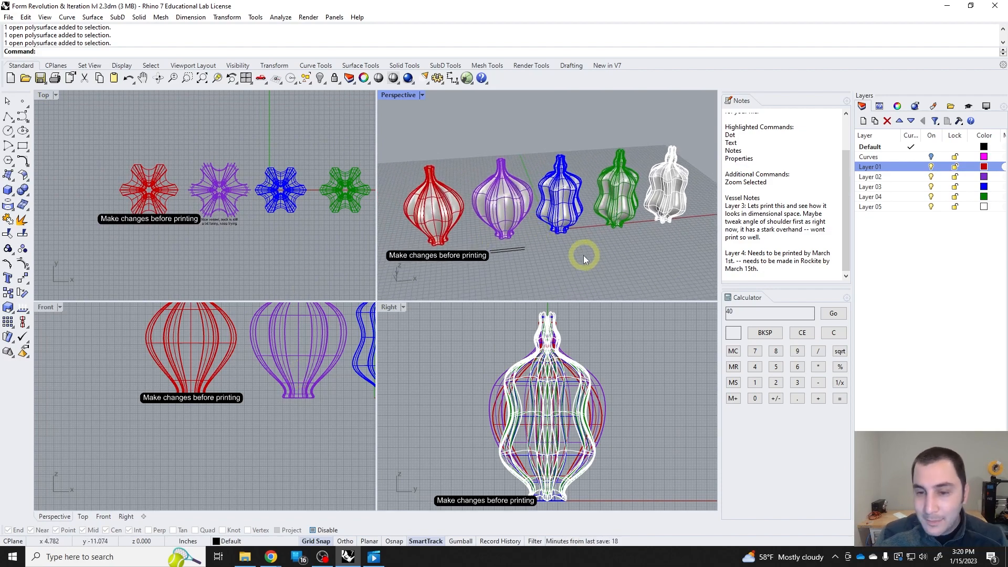
pyautogui.moveTo(594, 272); pyautogui.dragTo(610, 266, button='right')
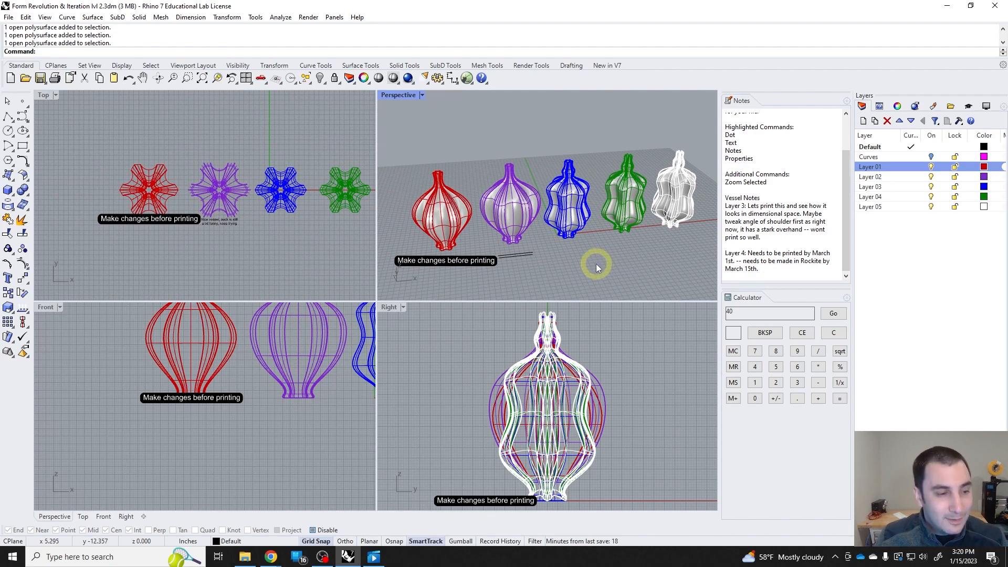